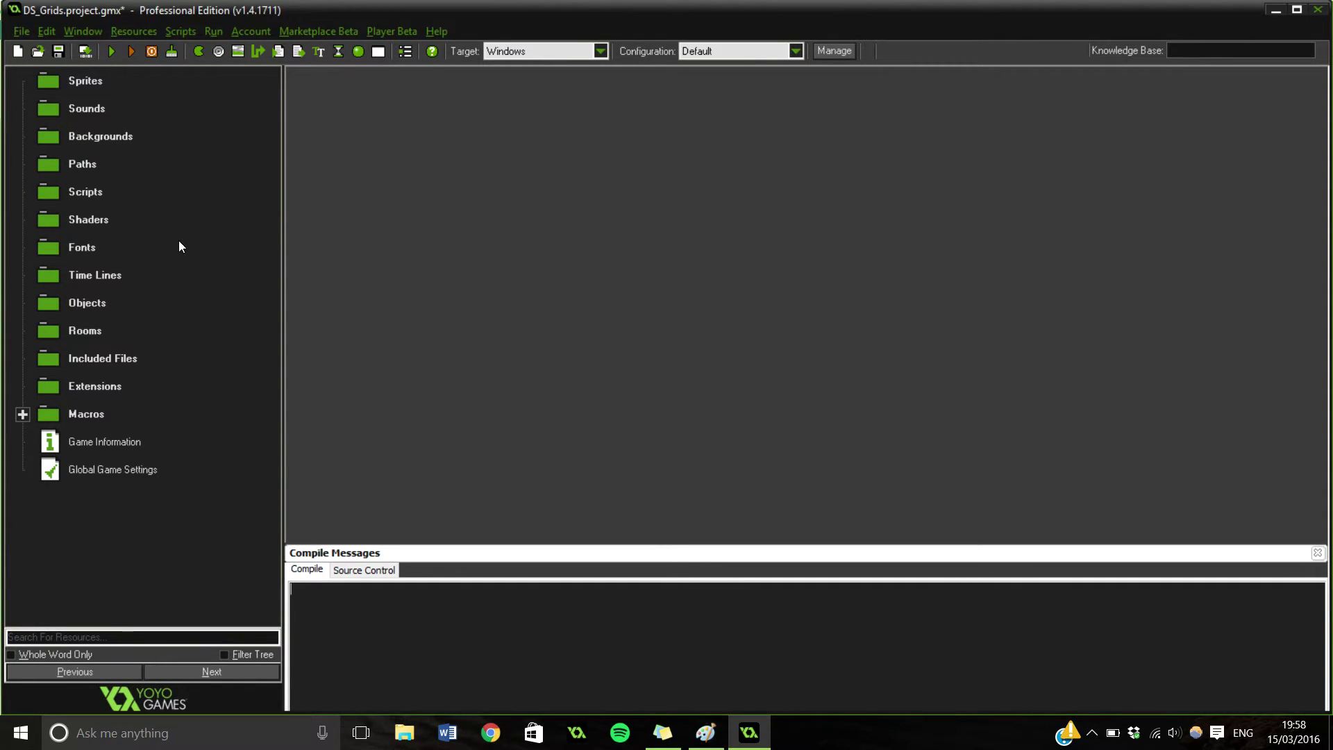
Step: Bring the Paint window with the hand-drawn 0–4 grid sketch to the front
{"action": "key", "text": "alt+Tab"}
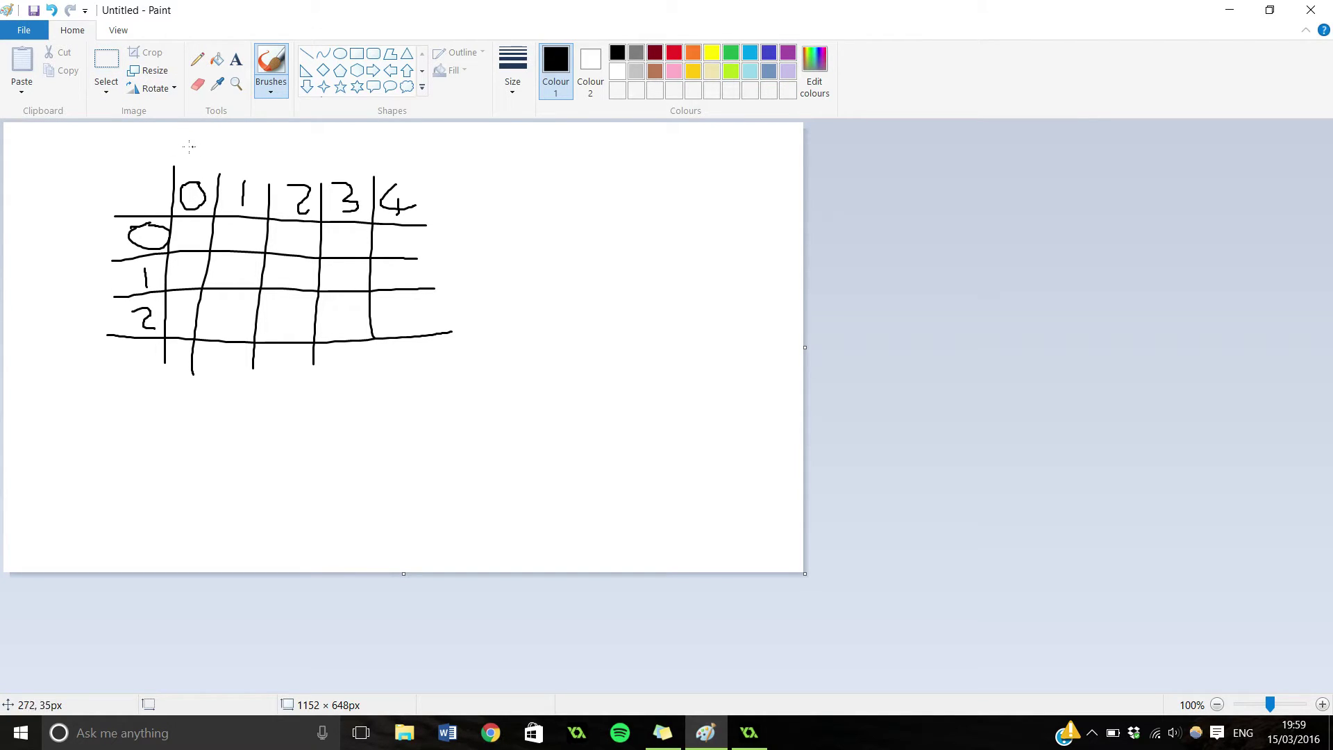
Step: Mark the corner header cell with an X and write 10, 2 and 3 into cells (1,0), (2,1) and (4,2)
{"action": "mouse_move", "coordinate": [165, 173]}
{"action": "left_mouse_down"}
{"action": "mouse_move", "coordinate": [131, 202]}
{"action": "mouse_move", "coordinate": [162, 220]}
{"action": "left_mouse_up"}
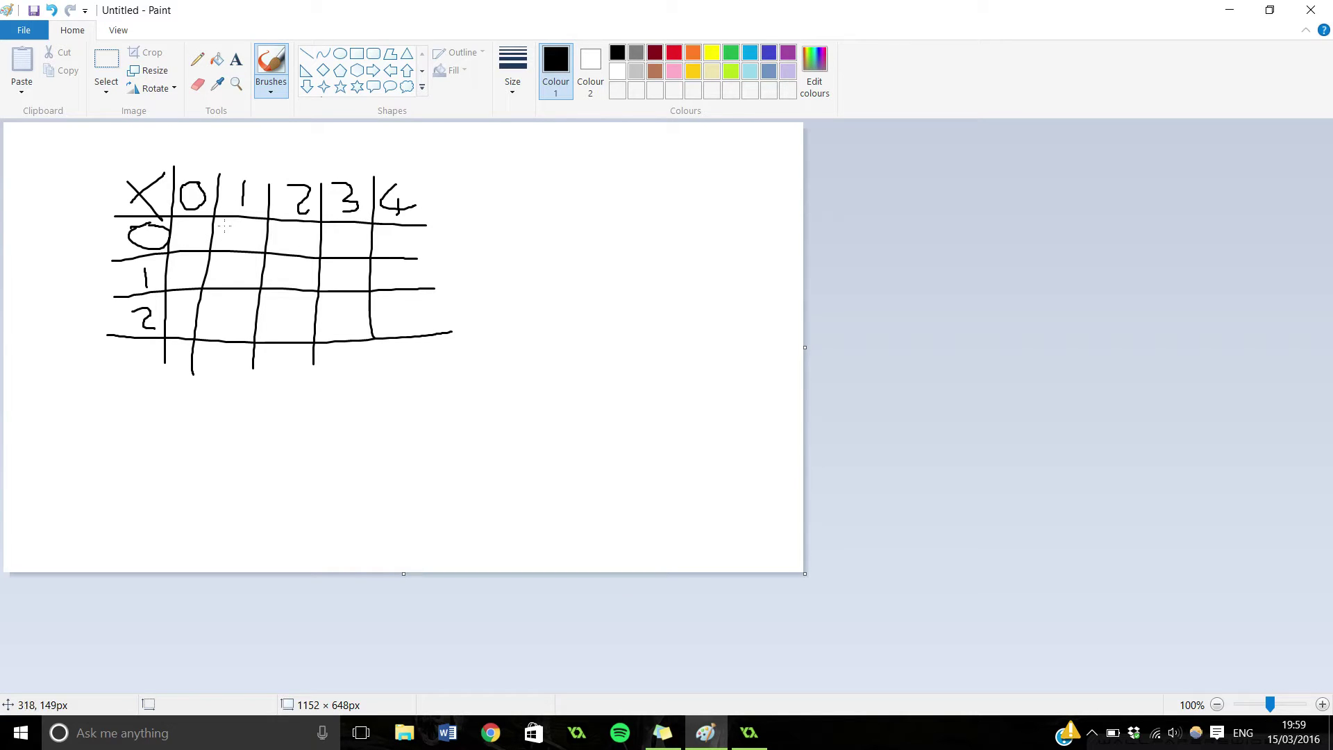
{"action": "mouse_move", "coordinate": [229, 224]}
{"action": "left_mouse_down"}
{"action": "mouse_move", "coordinate": [231, 243]}
{"action": "mouse_move", "coordinate": [251, 226]}
{"action": "left_mouse_up"}
{"action": "left_click_drag", "start_coordinate": [296, 269], "coordinate": [300, 281]}
{"action": "mouse_move", "coordinate": [390, 306]}
{"action": "left_mouse_down"}
{"action": "mouse_move", "coordinate": [414, 323]}
{"action": "mouse_move", "coordinate": [404, 332]}
{"action": "left_mouse_up"}
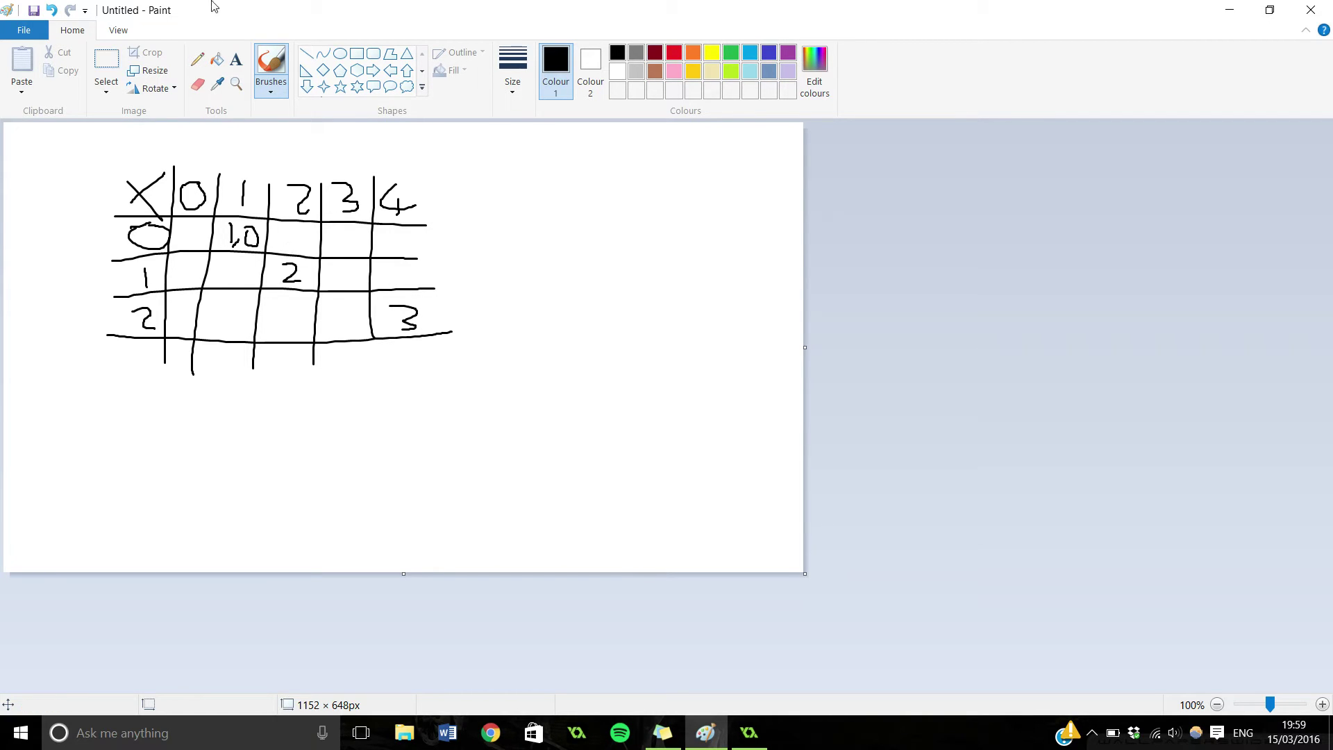
Step: Erase the label in row 0, column 1 and repair the surrounding grid lines with the pencil
{"action": "left_click", "coordinate": [197, 84]}
{"action": "mouse_move", "coordinate": [251, 231]}
{"action": "left_mouse_down"}
{"action": "mouse_move", "coordinate": [264, 223]}
{"action": "mouse_move", "coordinate": [232, 225]}
{"action": "mouse_move", "coordinate": [238, 243]}
{"action": "left_mouse_up"}
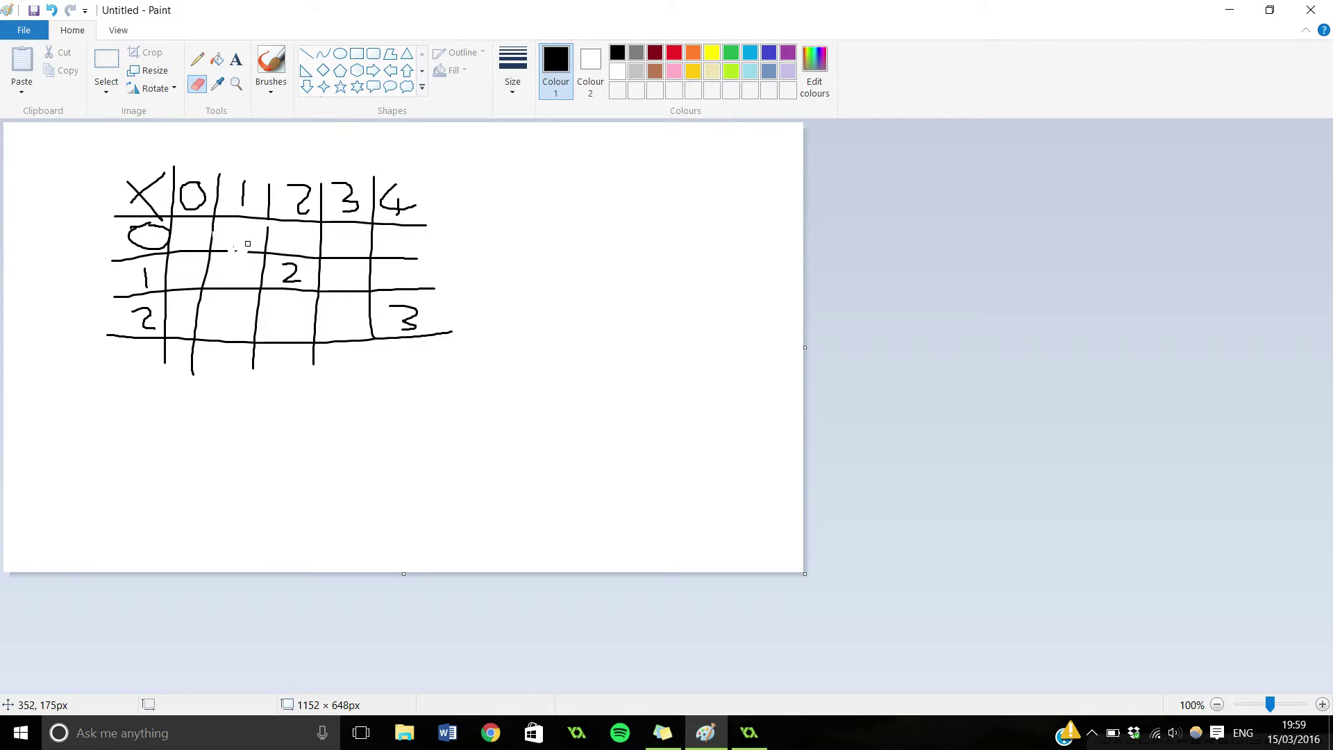
{"action": "left_click", "coordinate": [198, 59]}
{"action": "left_click_drag", "start_coordinate": [210, 241], "coordinate": [265, 239]}
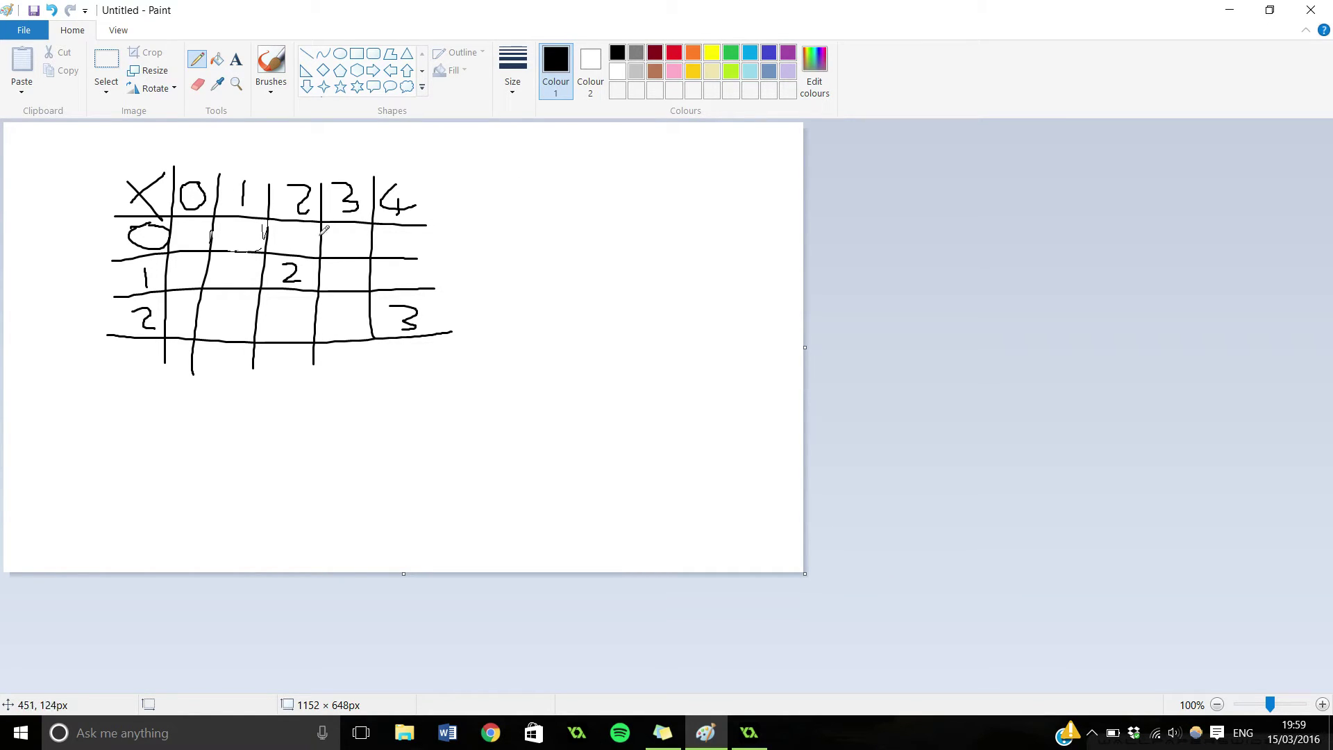
Step: Write the note [2,1]=2 to the right of the grid and return to GameMaker
{"action": "mouse_move", "coordinate": [525, 195]}
{"action": "left_mouse_down"}
{"action": "mouse_move", "coordinate": [539, 233]}
{"action": "mouse_move", "coordinate": [525, 192]}
{"action": "mouse_move", "coordinate": [563, 202]}
{"action": "mouse_move", "coordinate": [554, 230]}
{"action": "mouse_move", "coordinate": [586, 200]}
{"action": "mouse_move", "coordinate": [614, 200]}
{"action": "mouse_move", "coordinate": [606, 231]}
{"action": "mouse_move", "coordinate": [640, 220]}
{"action": "left_mouse_up"}
{"action": "left_click_drag", "start_coordinate": [646, 201], "coordinate": [663, 234]}
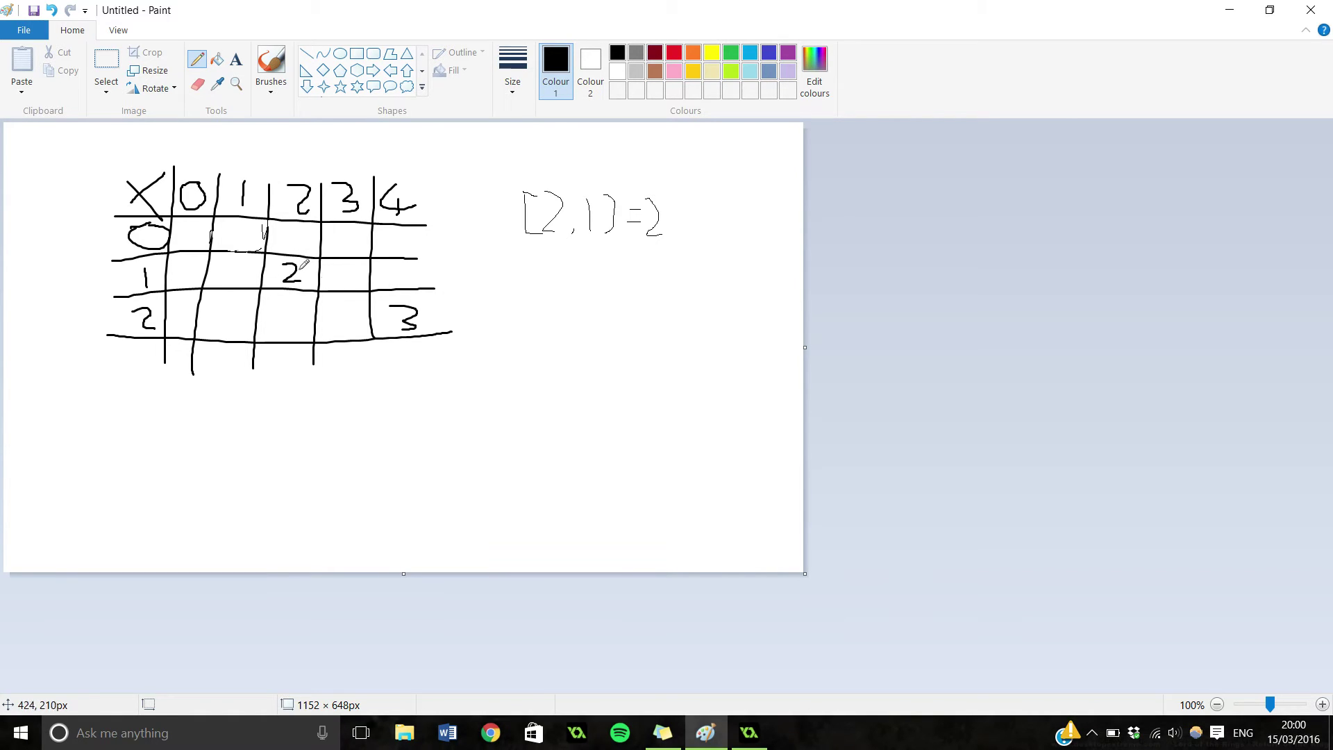
{"action": "left_click", "coordinate": [750, 732]}
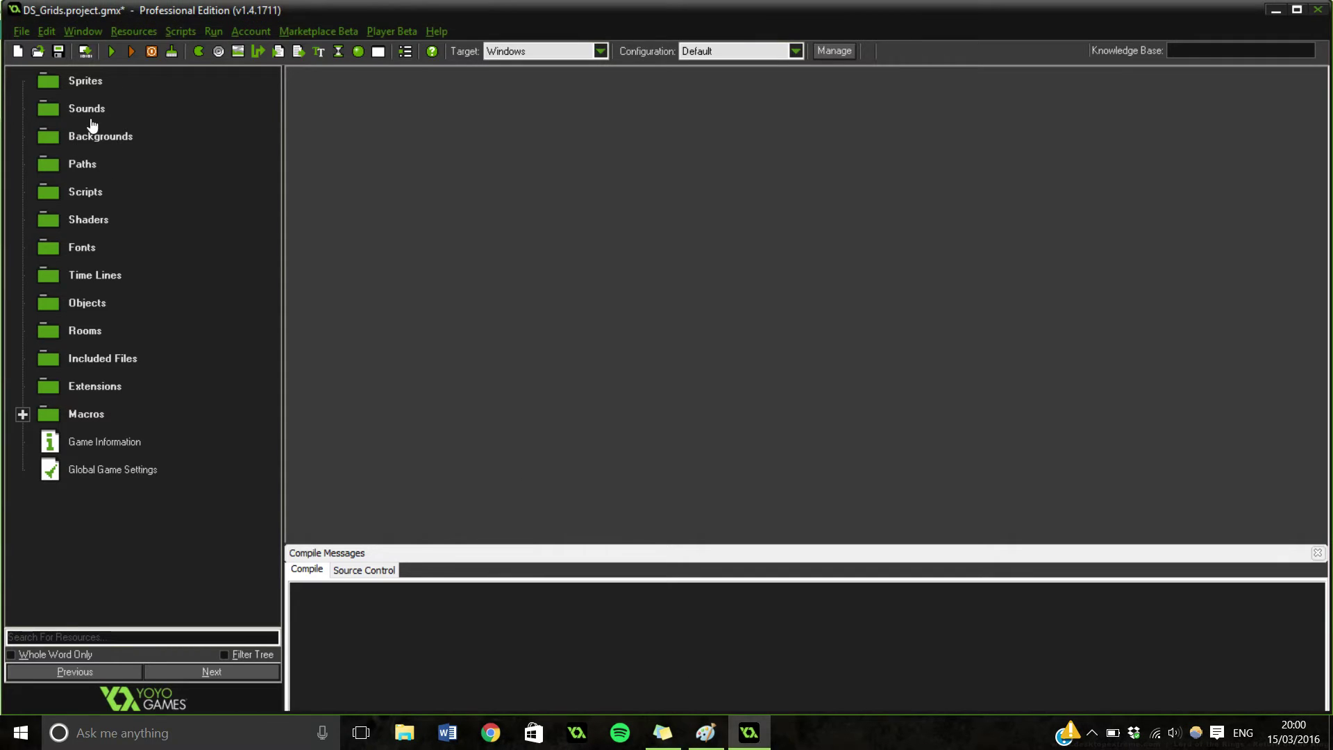
Step: Create a new maximized script and insert ds_grid_create via autocomplete
{"action": "left_click", "coordinate": [278, 51]}
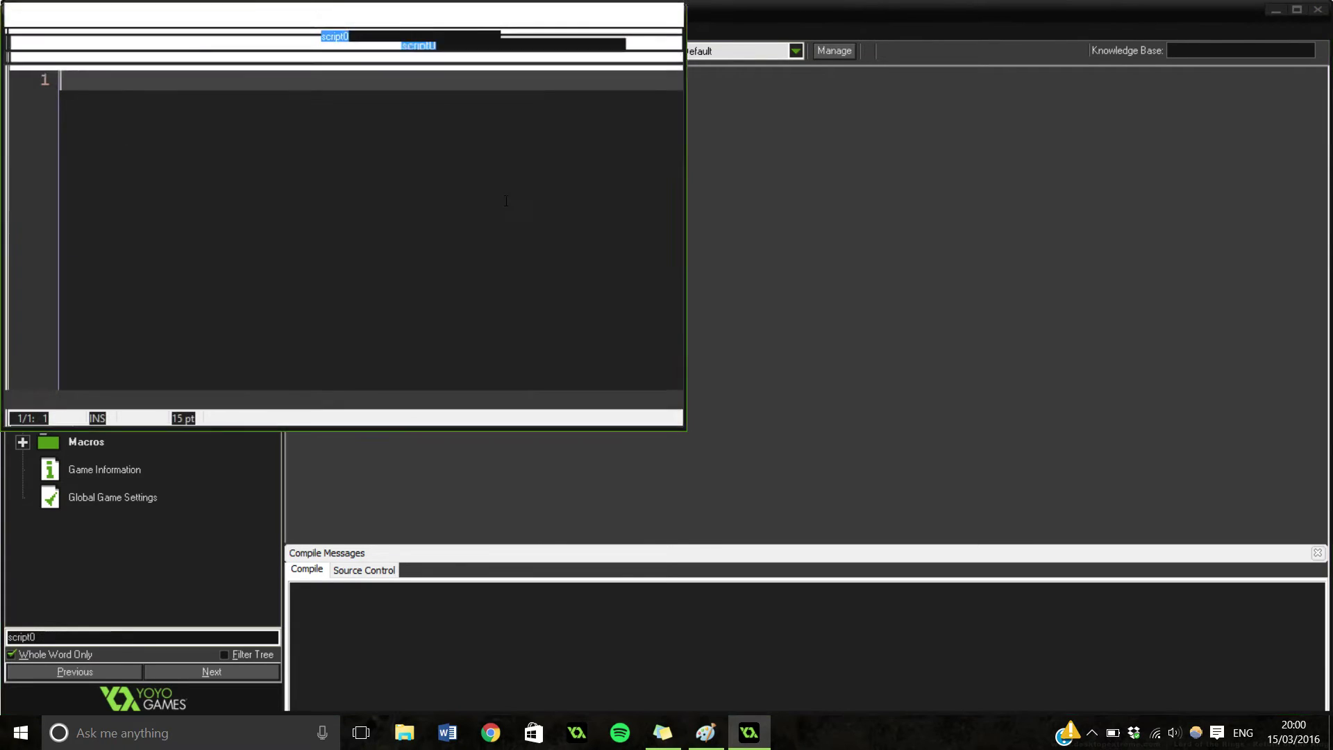
{"action": "left_click", "coordinate": [651, 14]}
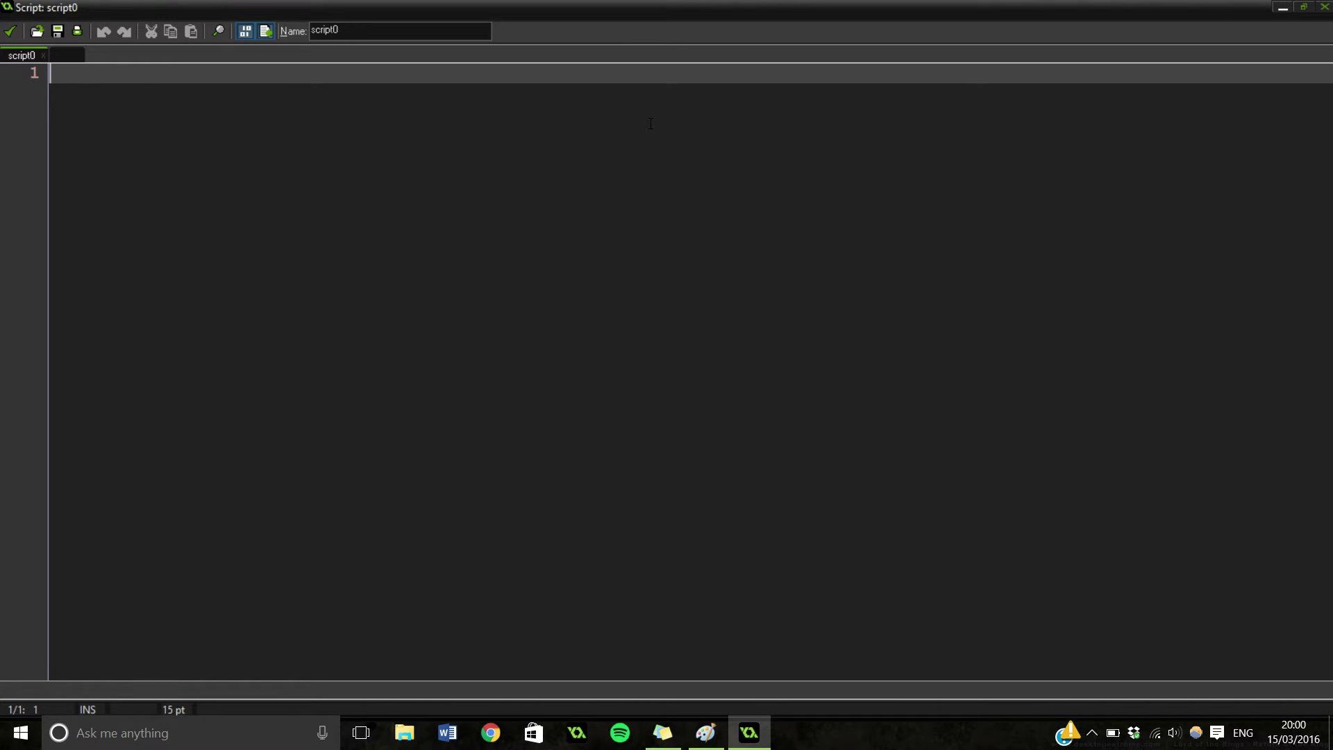
{"action": "type", "text": "ds"}
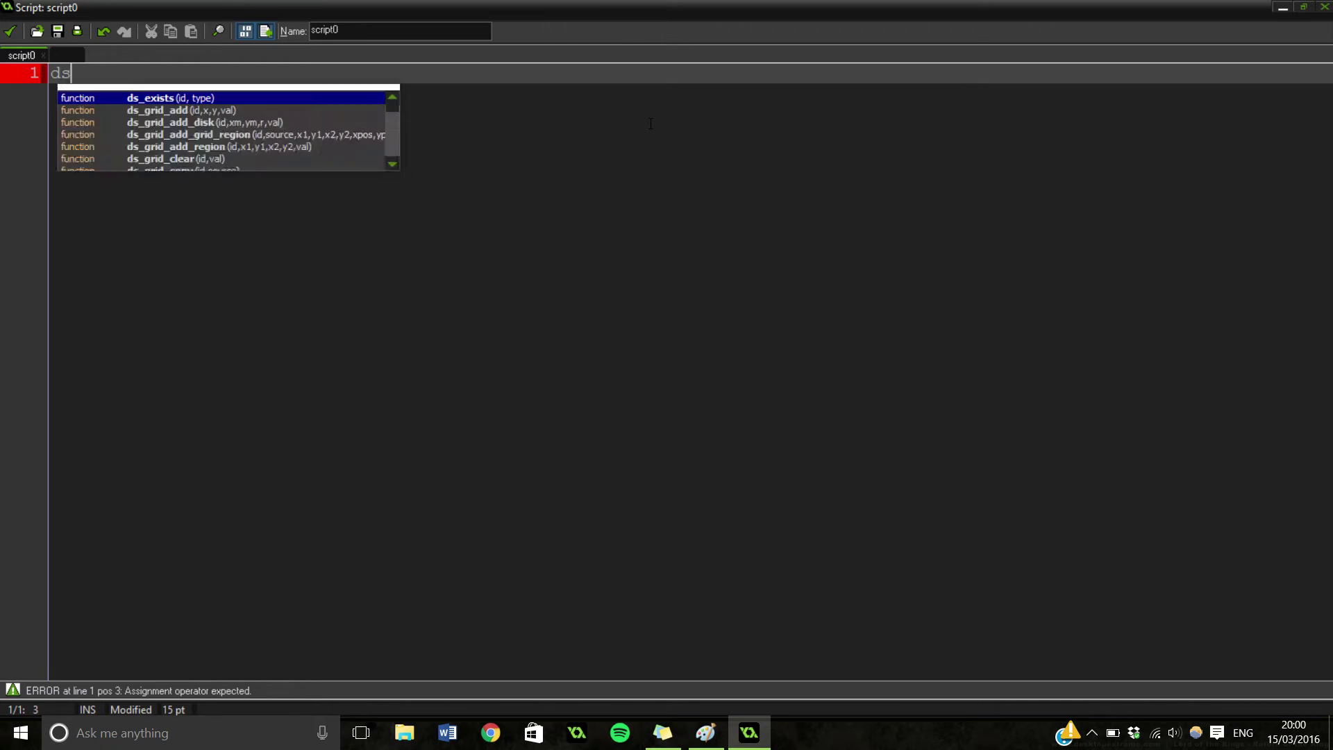
{"action": "type", "text": "_gr"}
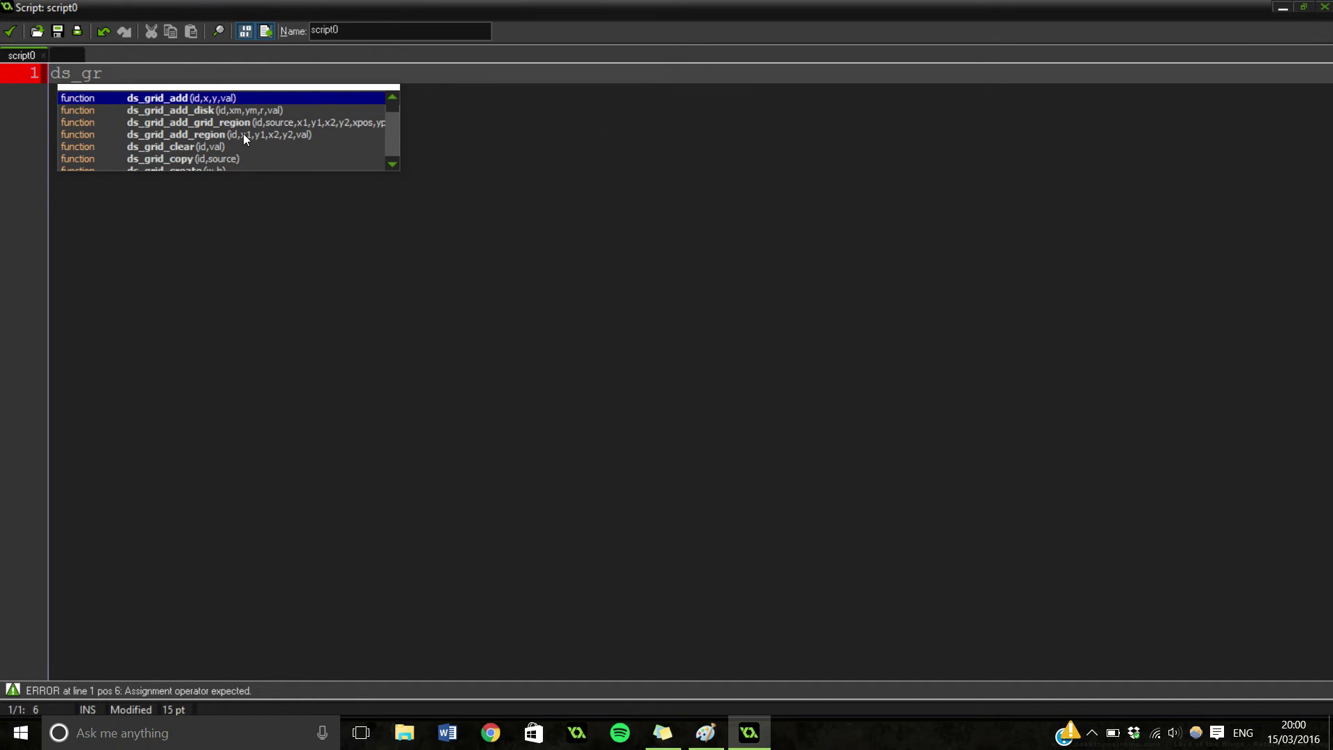
{"action": "type", "text": "id_cr"}
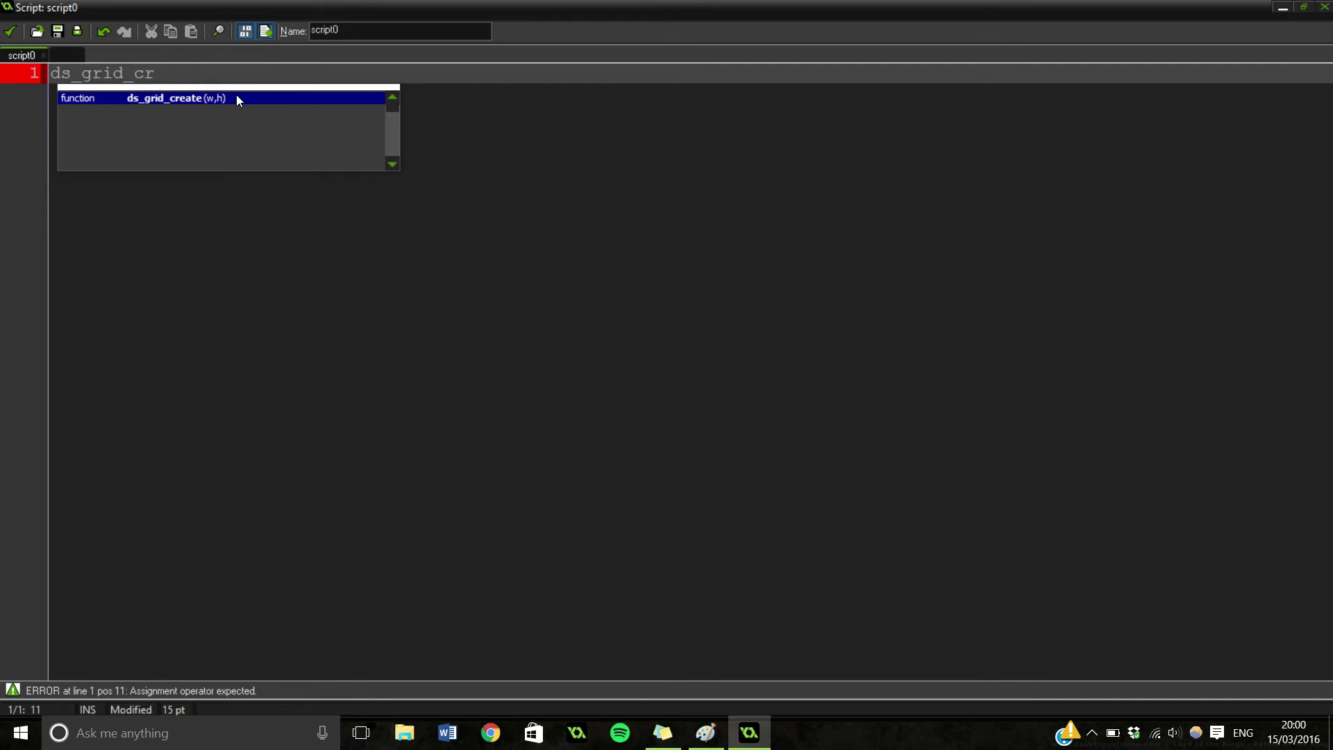
{"action": "key", "text": "Return"}
Step: Complete line 1 as grid = ds_grid_create(5, 5); and start a new line
{"action": "left_click", "coordinate": [50, 73]}
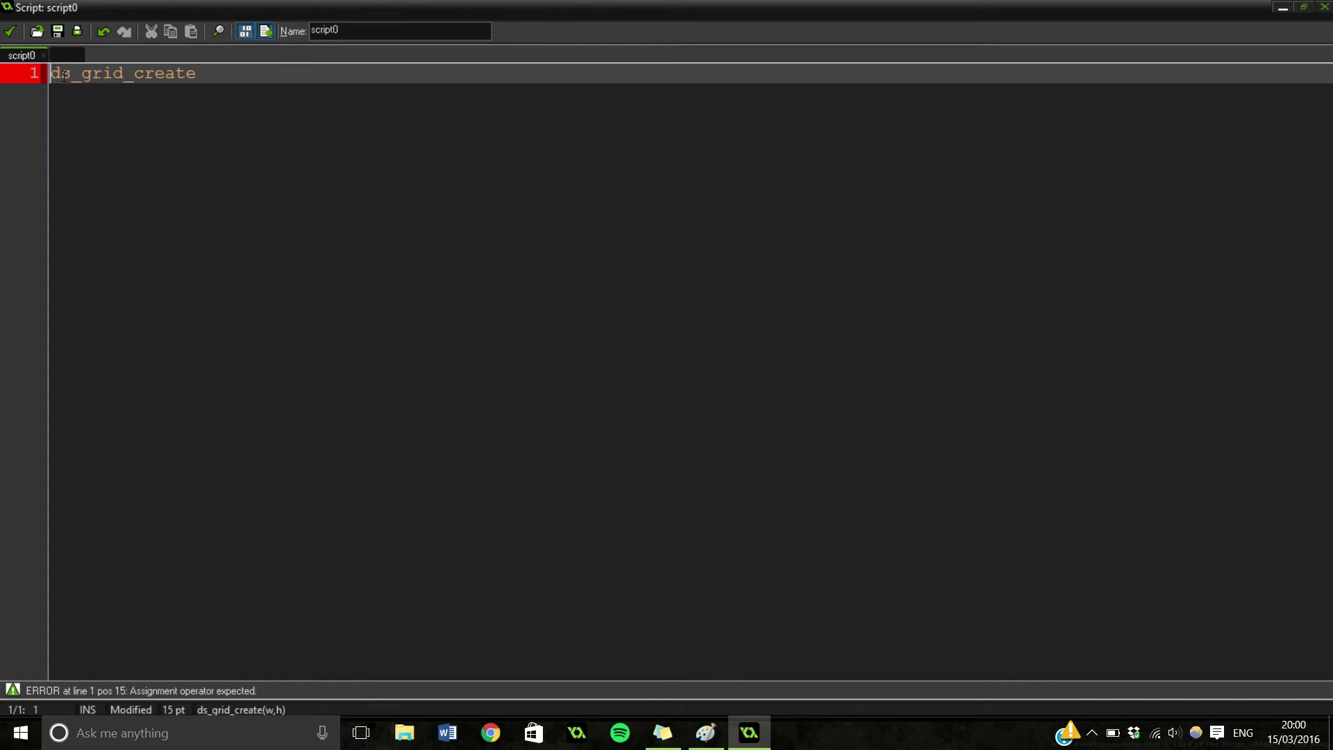
{"action": "type", "text": "gird"}
{"action": "key", "text": "BackSpace"}
{"action": "key", "text": "BackSpace"}
{"action": "key", "text": "BackSpace"}
{"action": "key", "text": "BackSpace"}
{"action": "type", "text": "grid "}
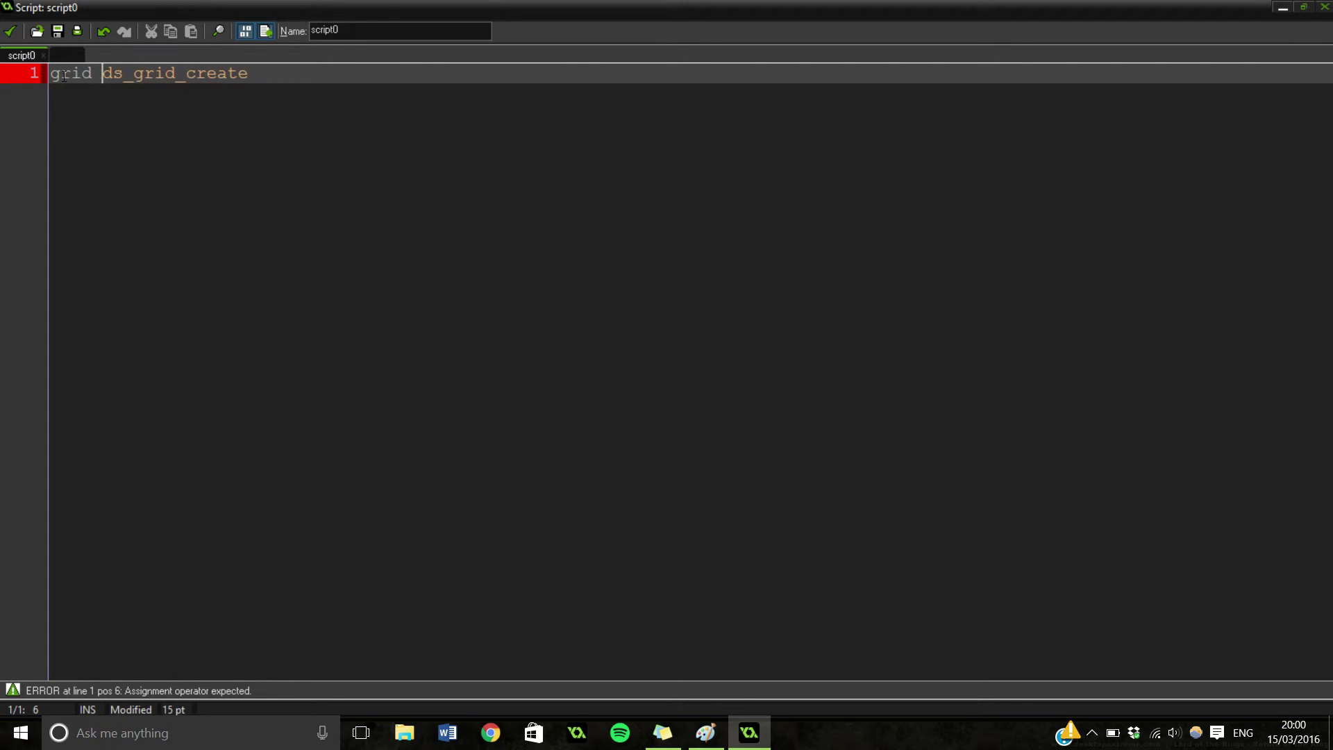
{"action": "type", "text": "="}
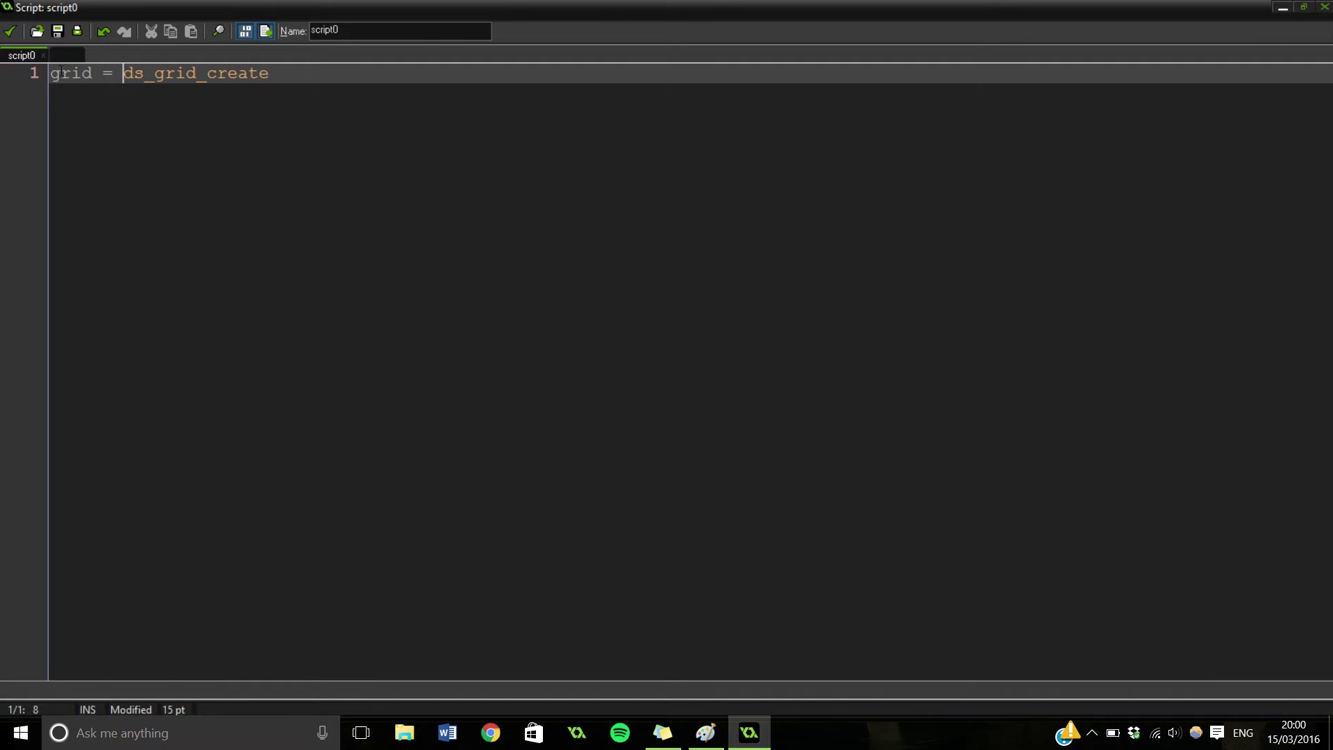
{"action": "left_click", "coordinate": [308, 80]}
{"action": "type", "text": "("}
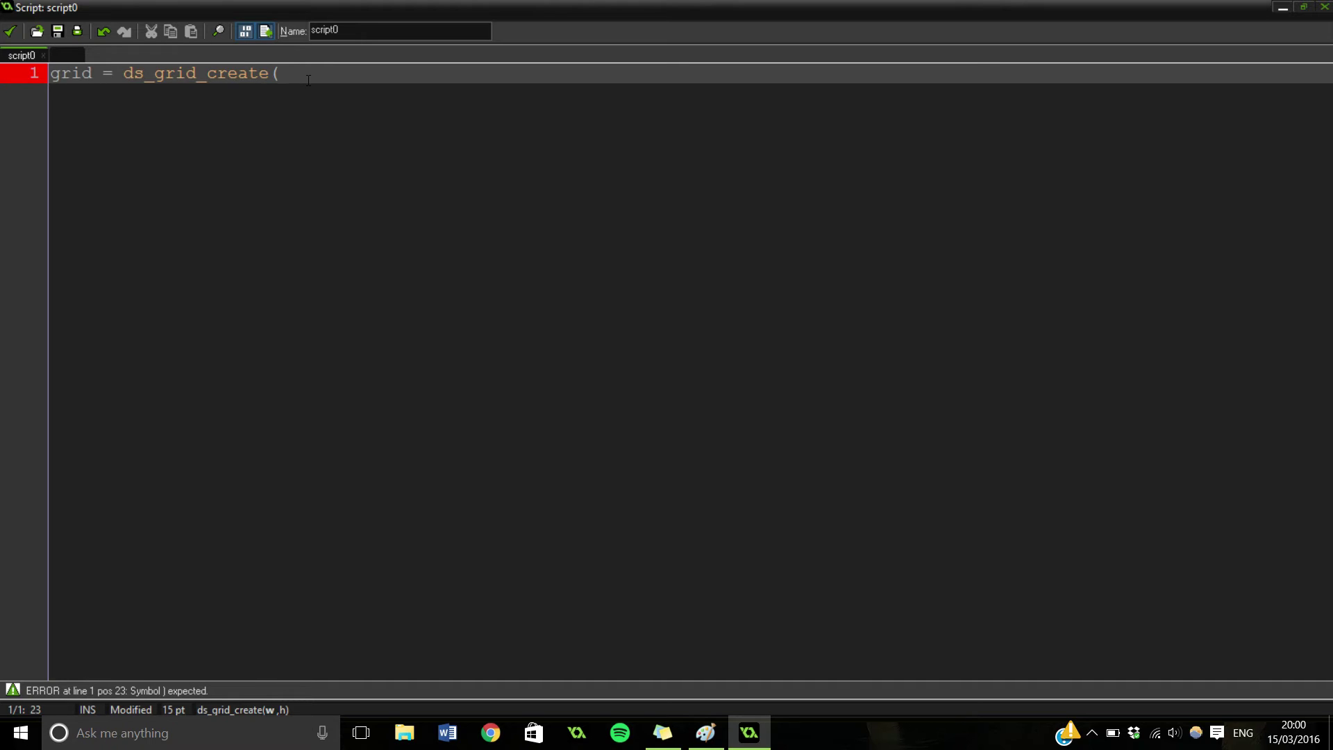
{"action": "type", "text": "5, 5);"}
{"action": "key", "text": "Return"}
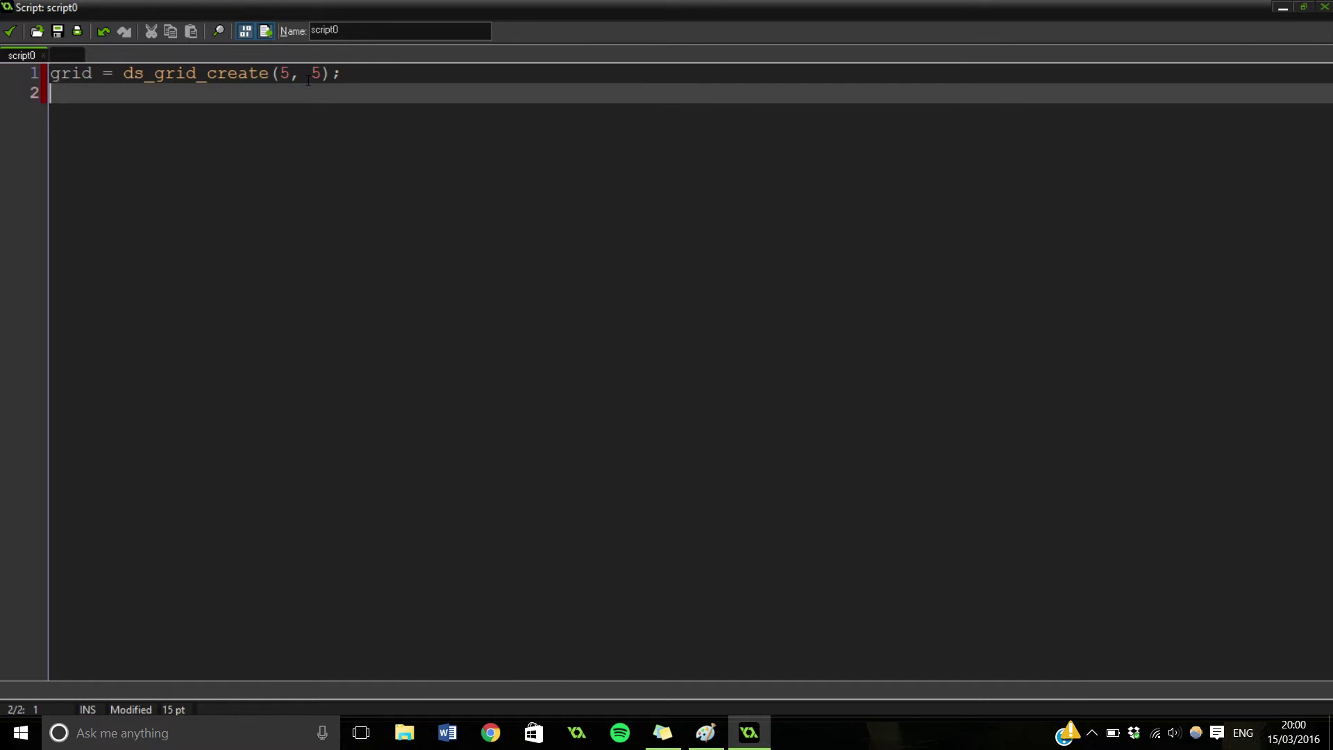
Step: Add ds_grid_clear(grid, 0); to the script, checking the Paint sketch midway
{"action": "key", "text": "Return"}
{"action": "key", "text": "BackSpace"}
{"action": "type", "text": "ds_"}
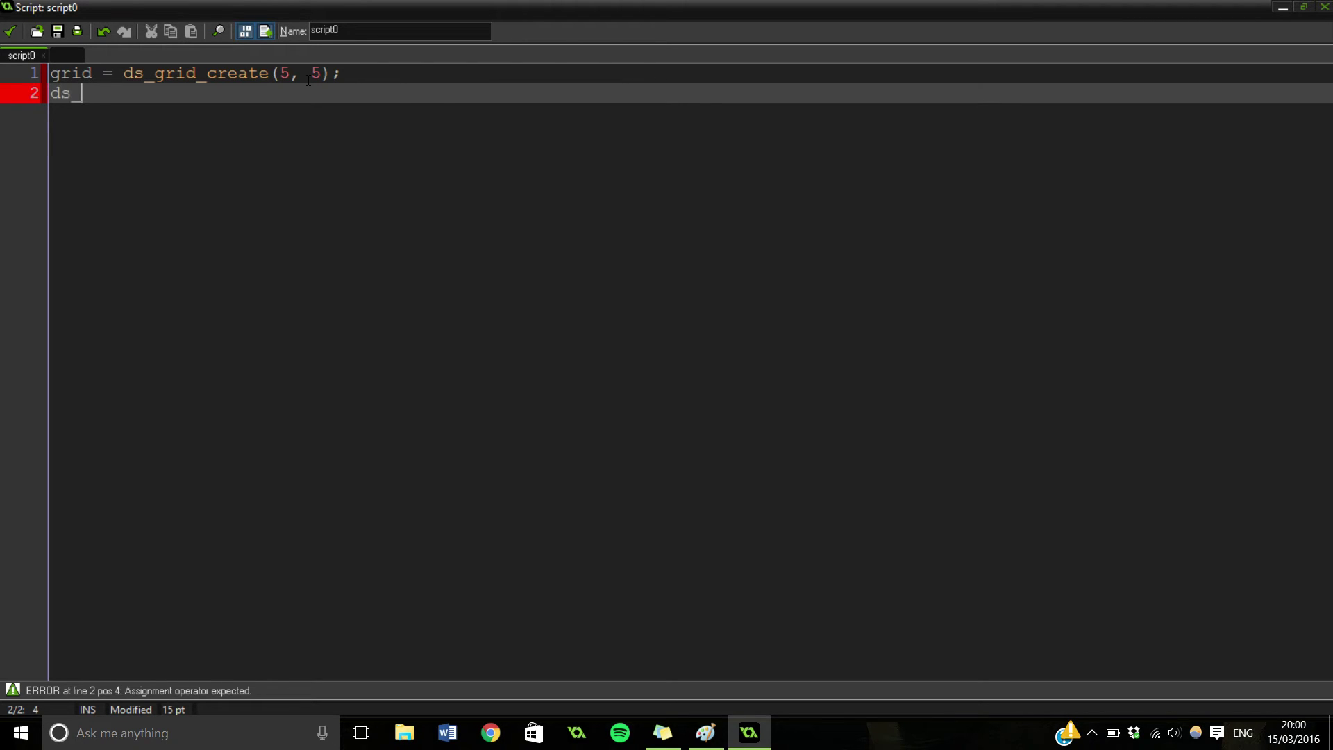
{"action": "type", "text": "grid_clear"}
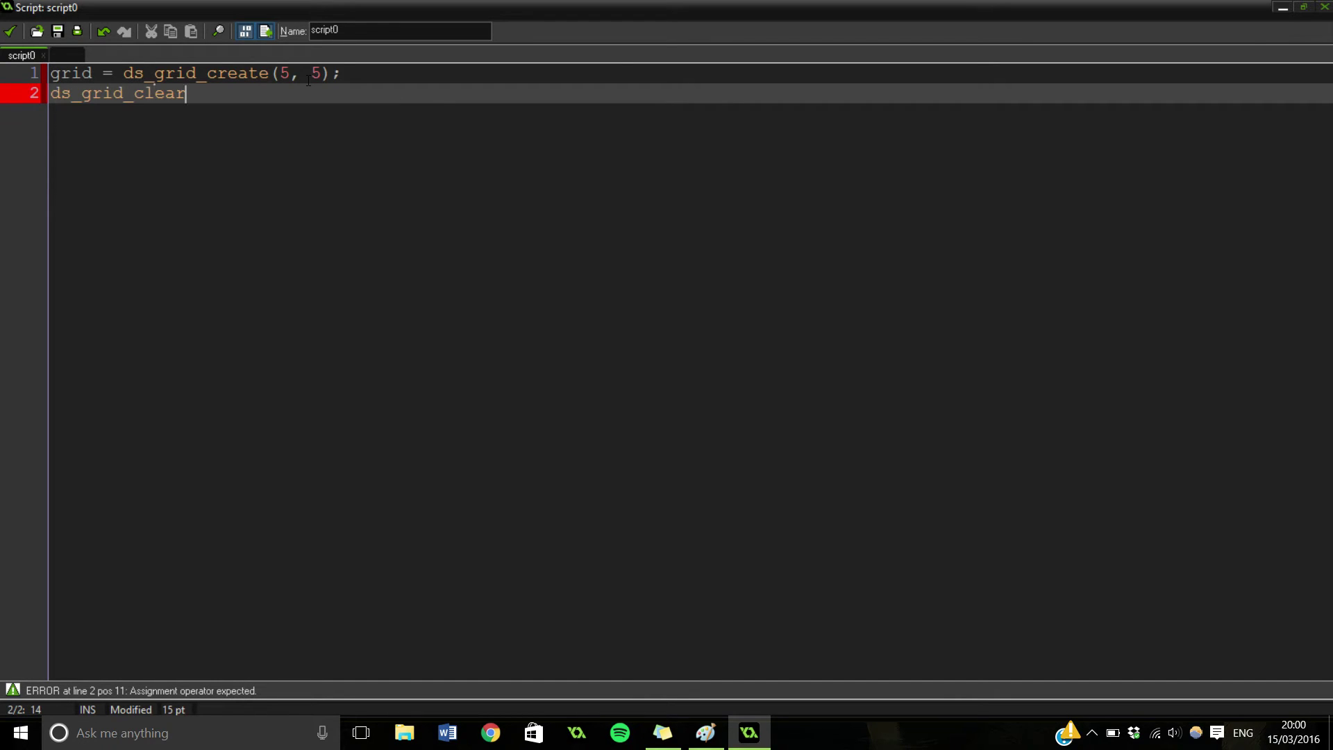
{"action": "type", "text": "("}
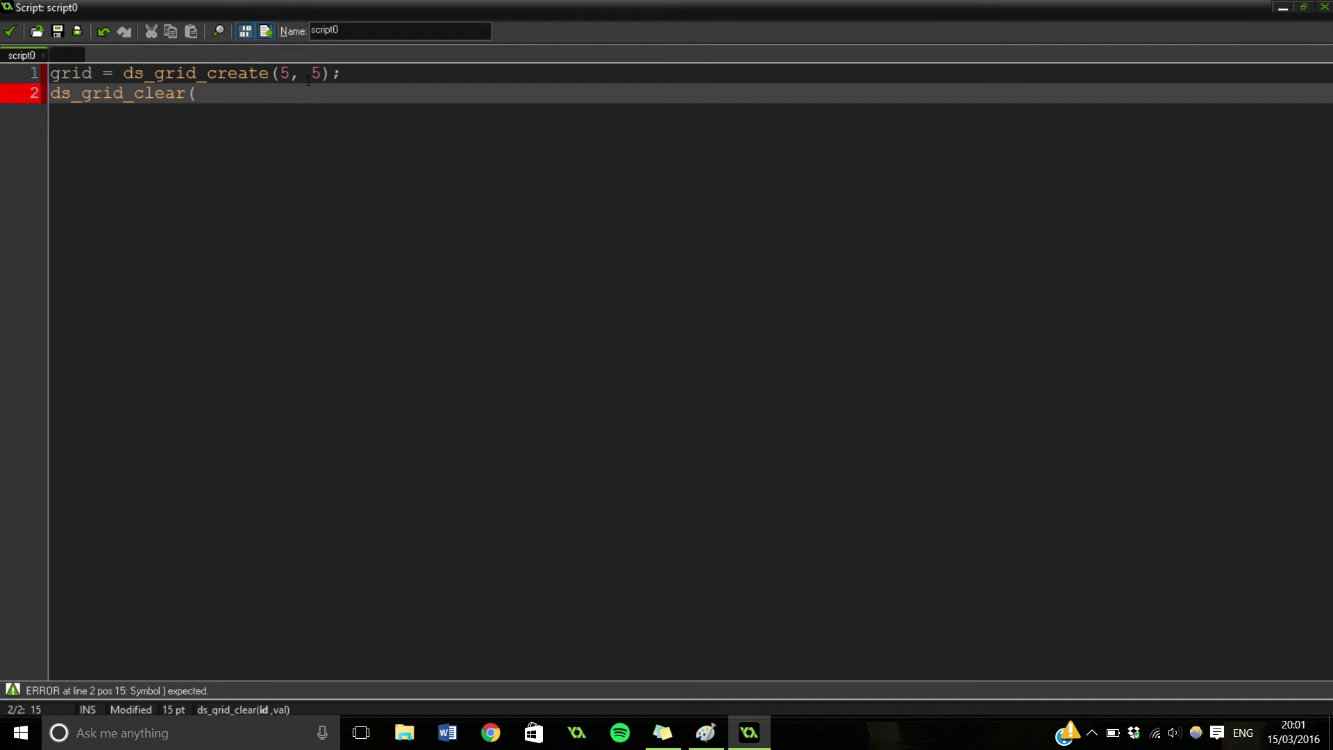
{"action": "left_click", "coordinate": [706, 732]}
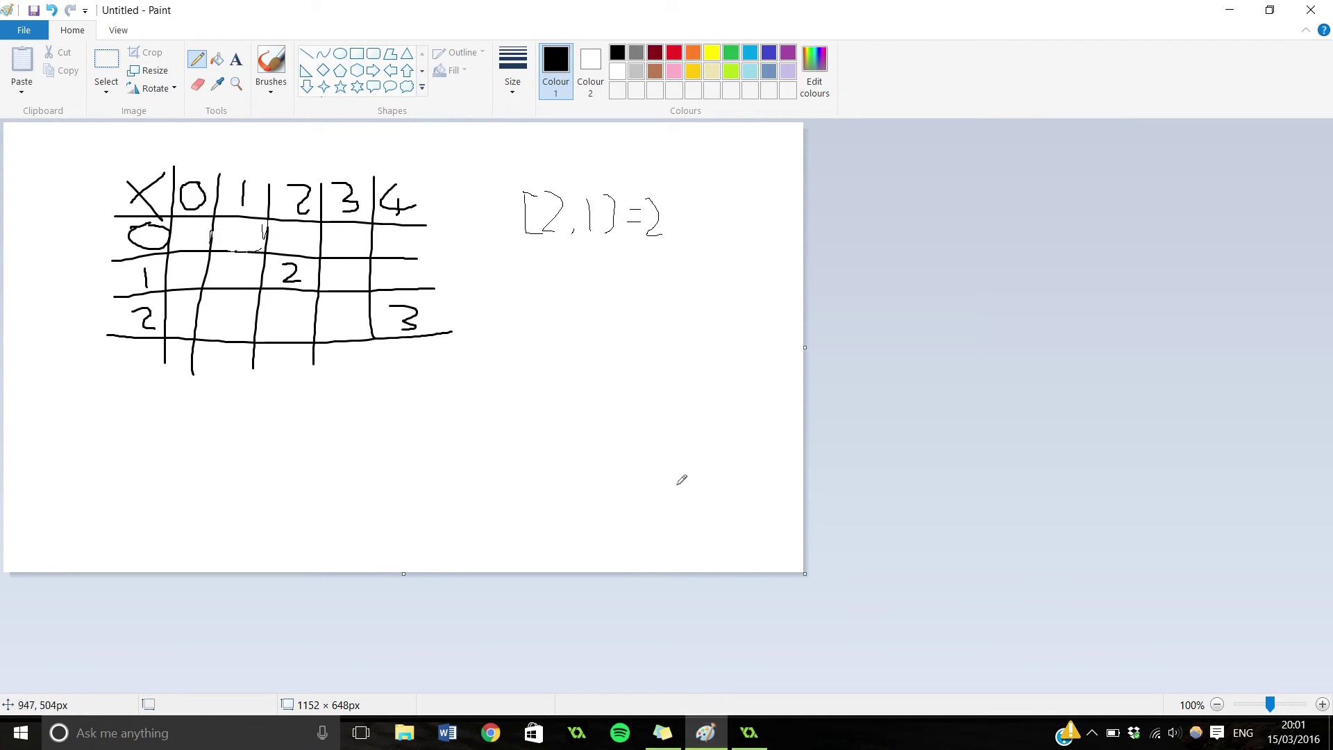
{"action": "left_click", "coordinate": [748, 733]}
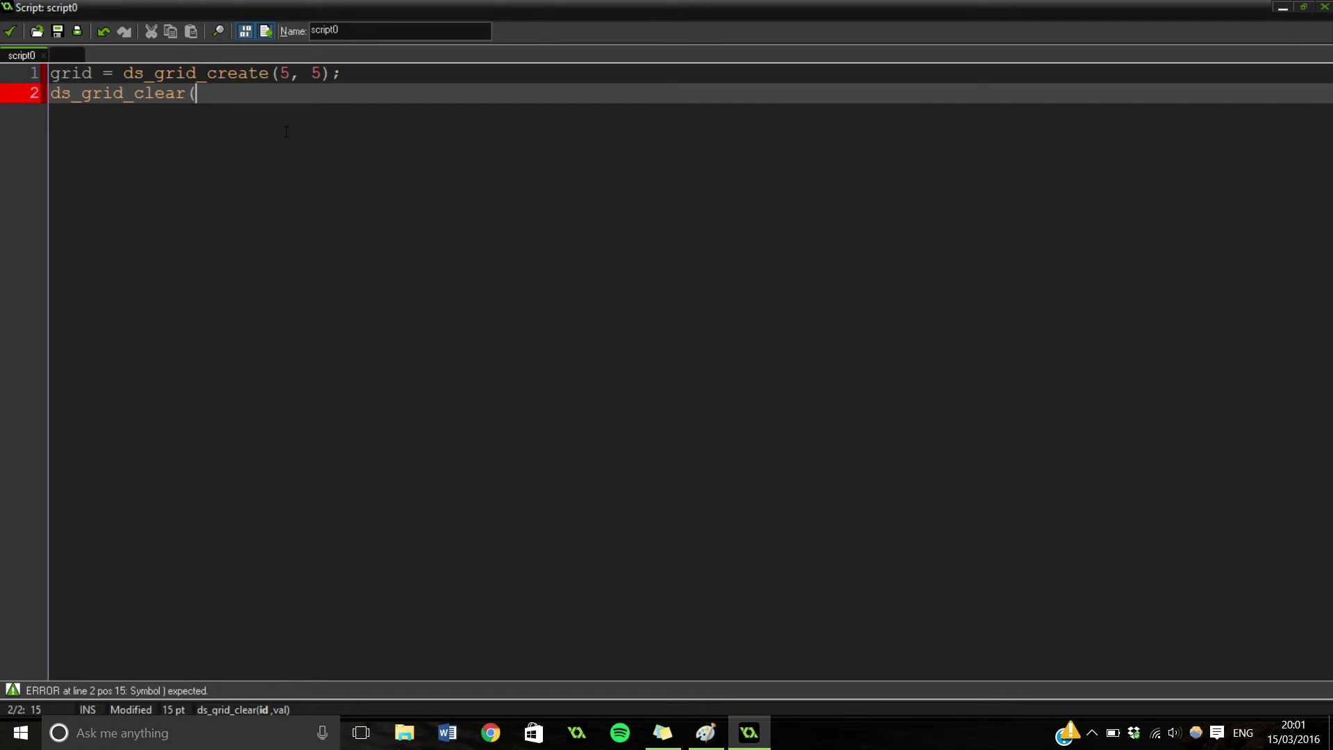
{"action": "type", "text": "grid, 0);"}
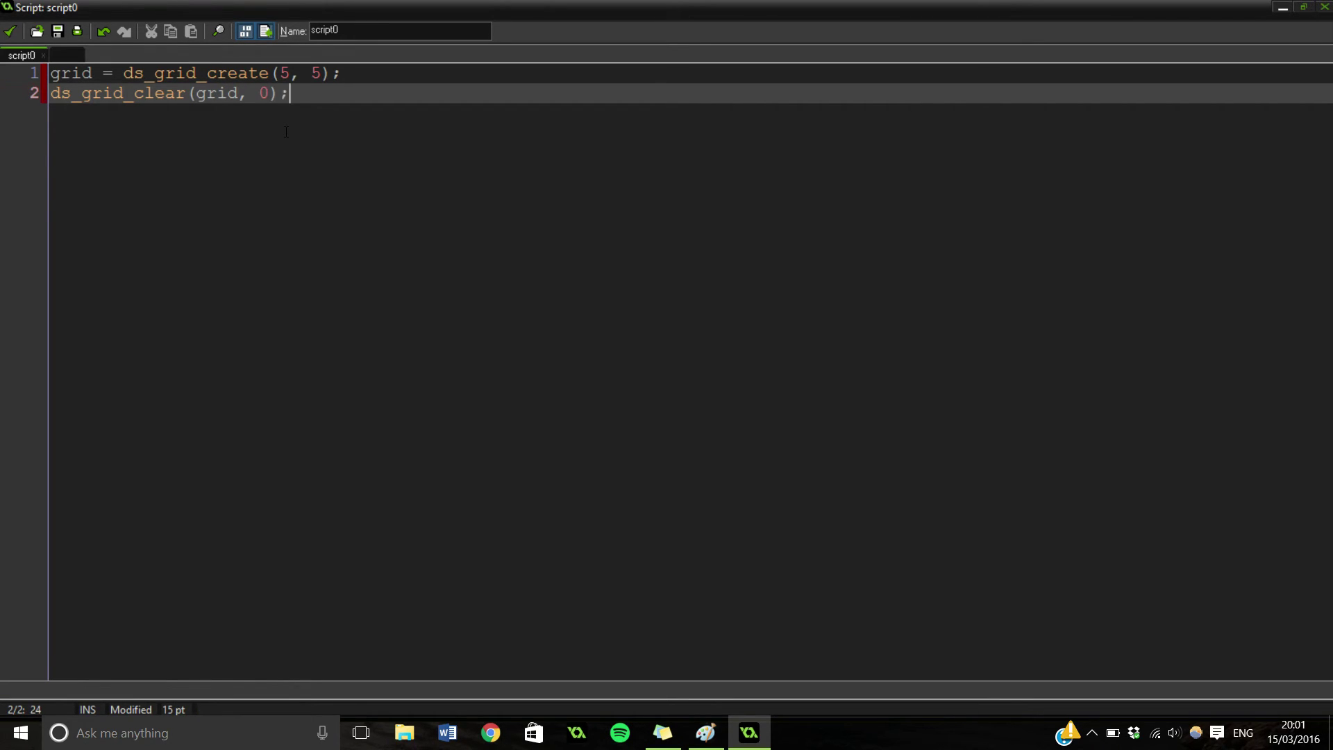
{"action": "key", "text": "Return"}
{"action": "key", "text": "Return"}
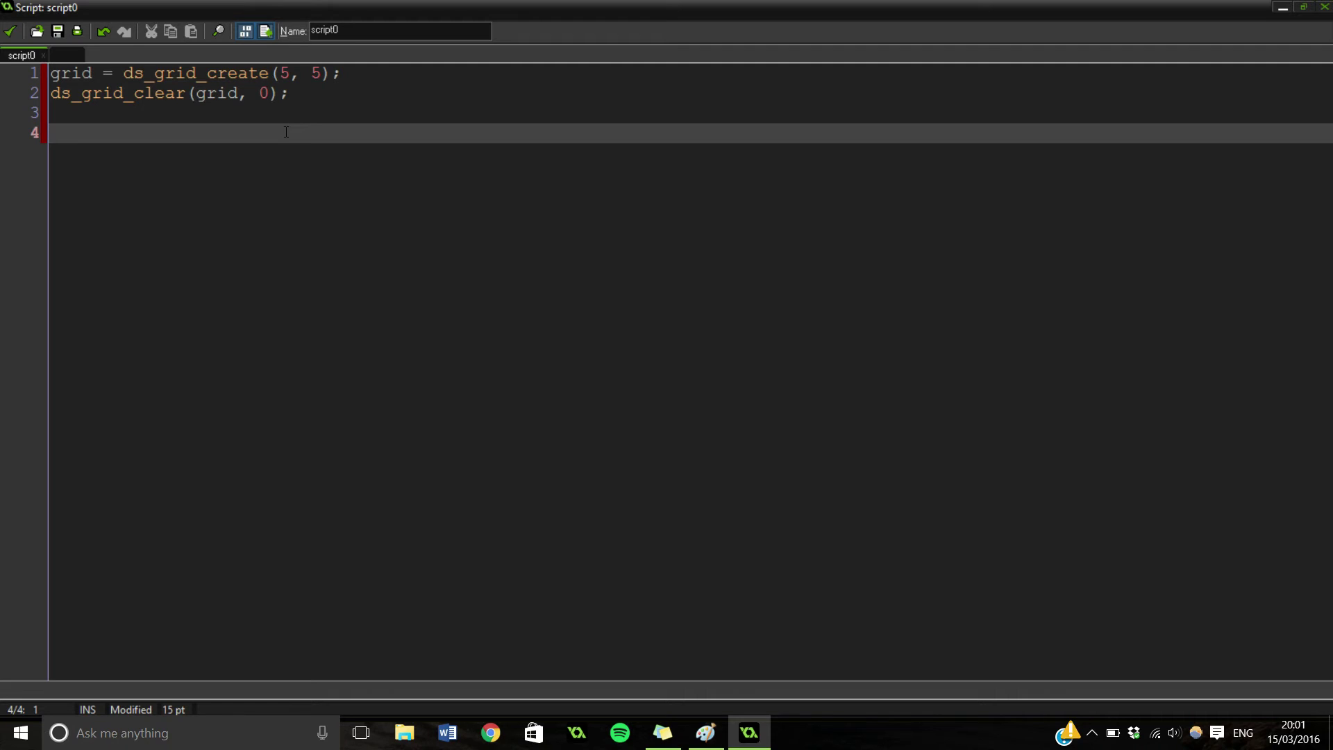
Step: Begin line 4 as grid[#, replacing a mistyped ds_grid, then bring up the Paint sketch
{"action": "type", "text": "gri"}
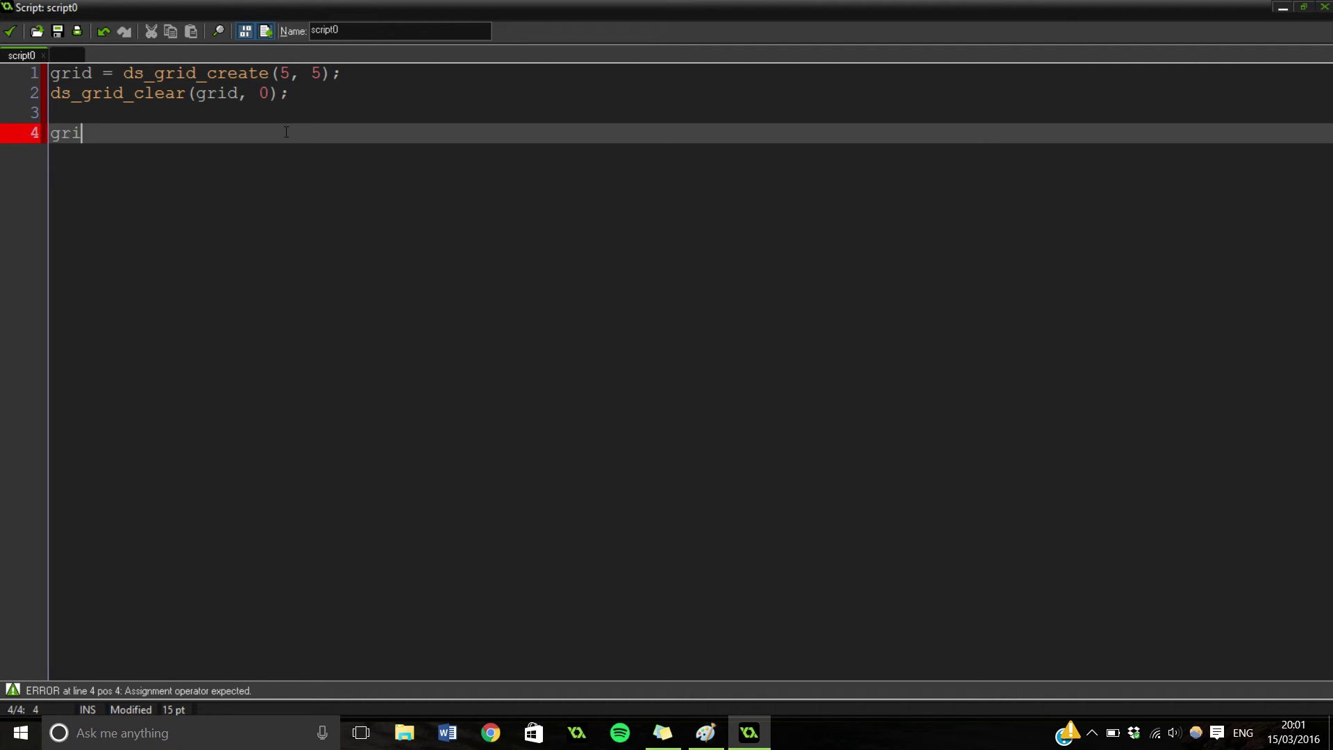
{"action": "type", "text": "d["}
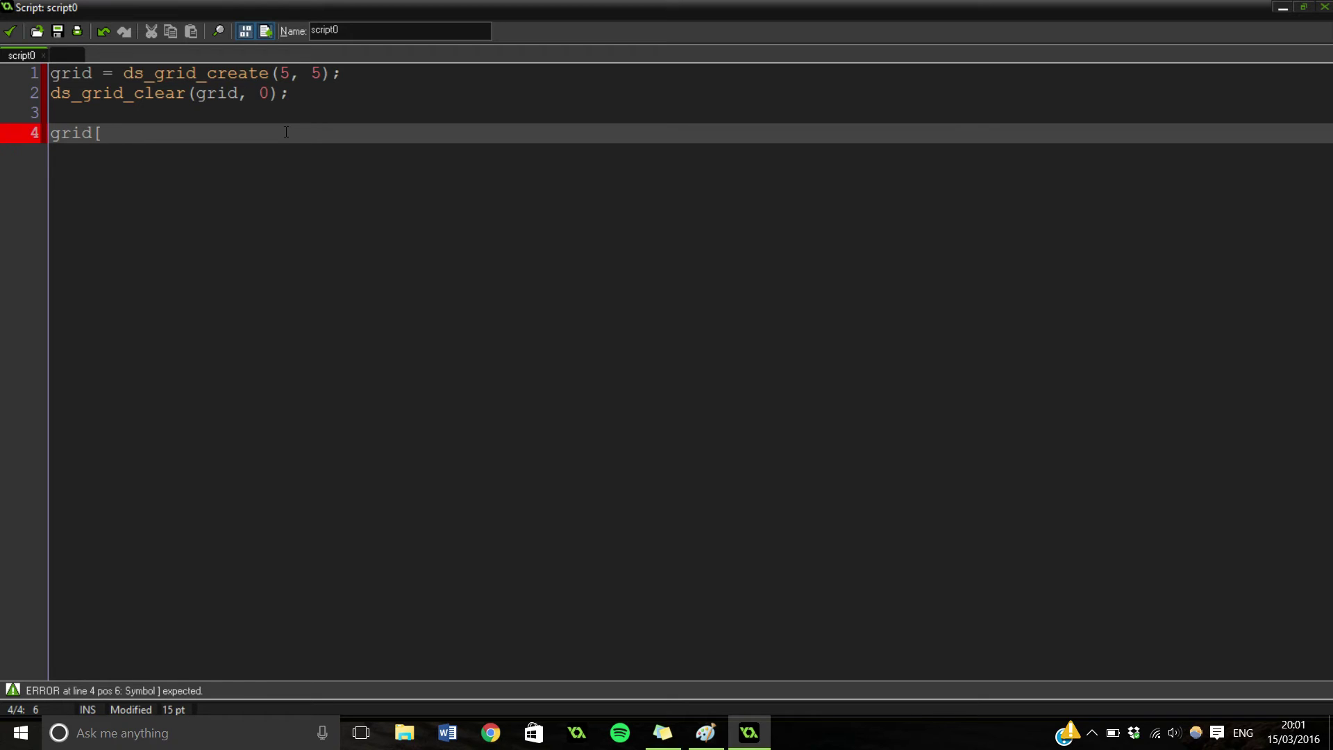
{"action": "type", "text": "#"}
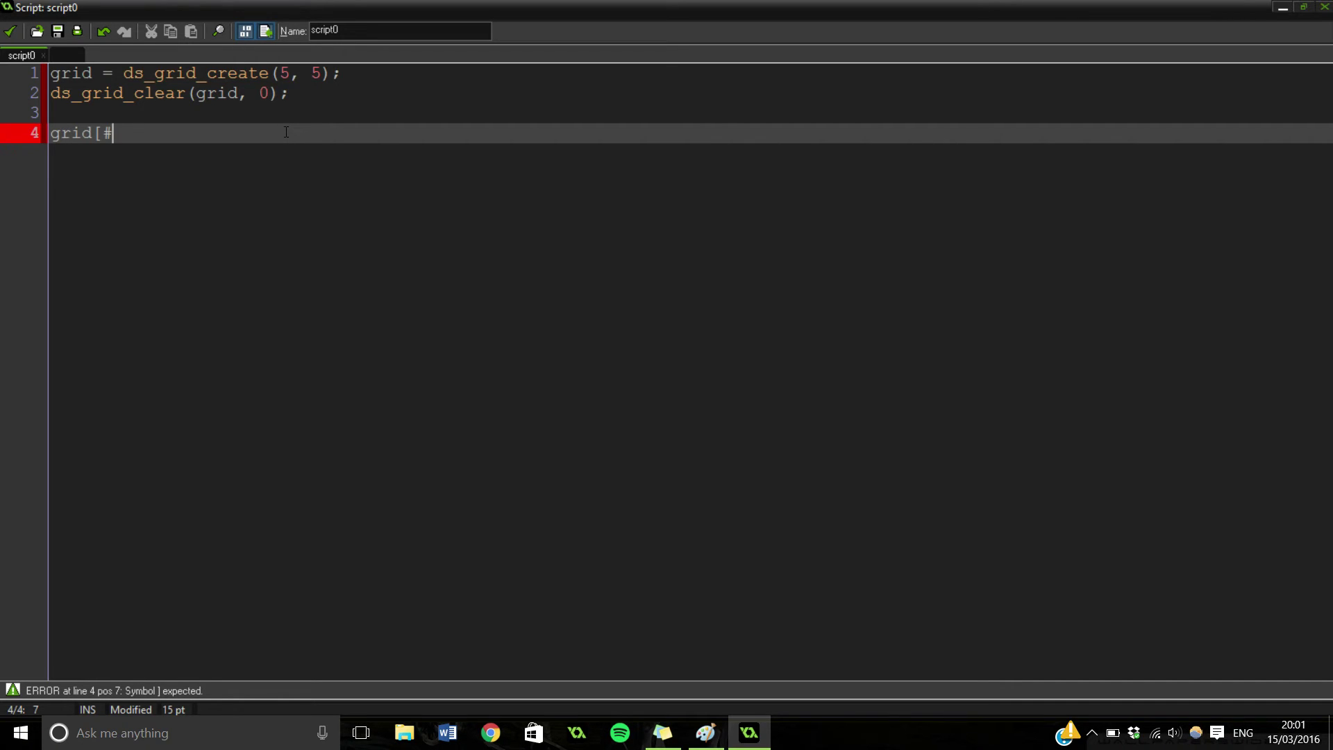
{"action": "key", "text": "BackSpace"}
{"action": "key", "text": "BackSpace"}
{"action": "key", "text": "BackSpace"}
{"action": "key", "text": "BackSpace"}
{"action": "key", "text": "BackSpace"}
{"action": "key", "text": "BackSpace"}
{"action": "type", "text": "ds_grid"}
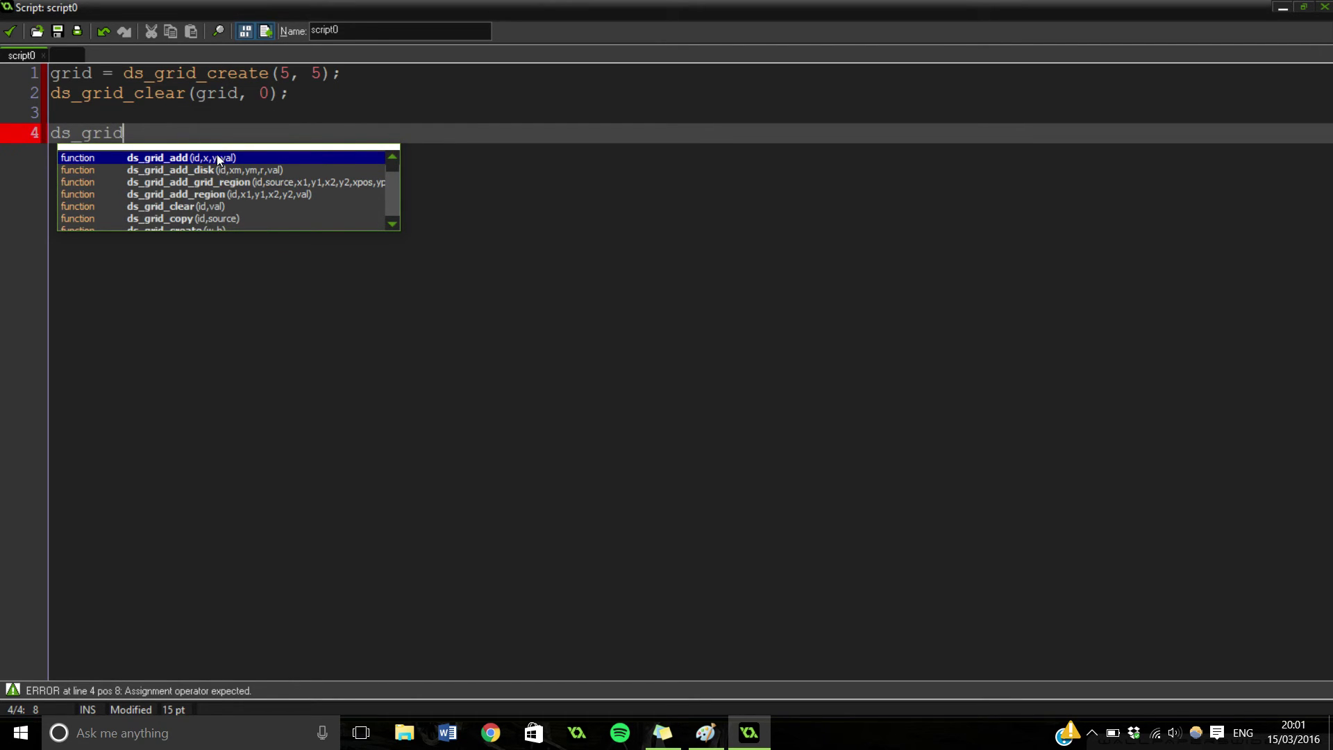
{"action": "left_click", "coordinate": [6, 136]}
{"action": "key", "text": "BackSpace"}
{"action": "type", "text": "grid[#"}
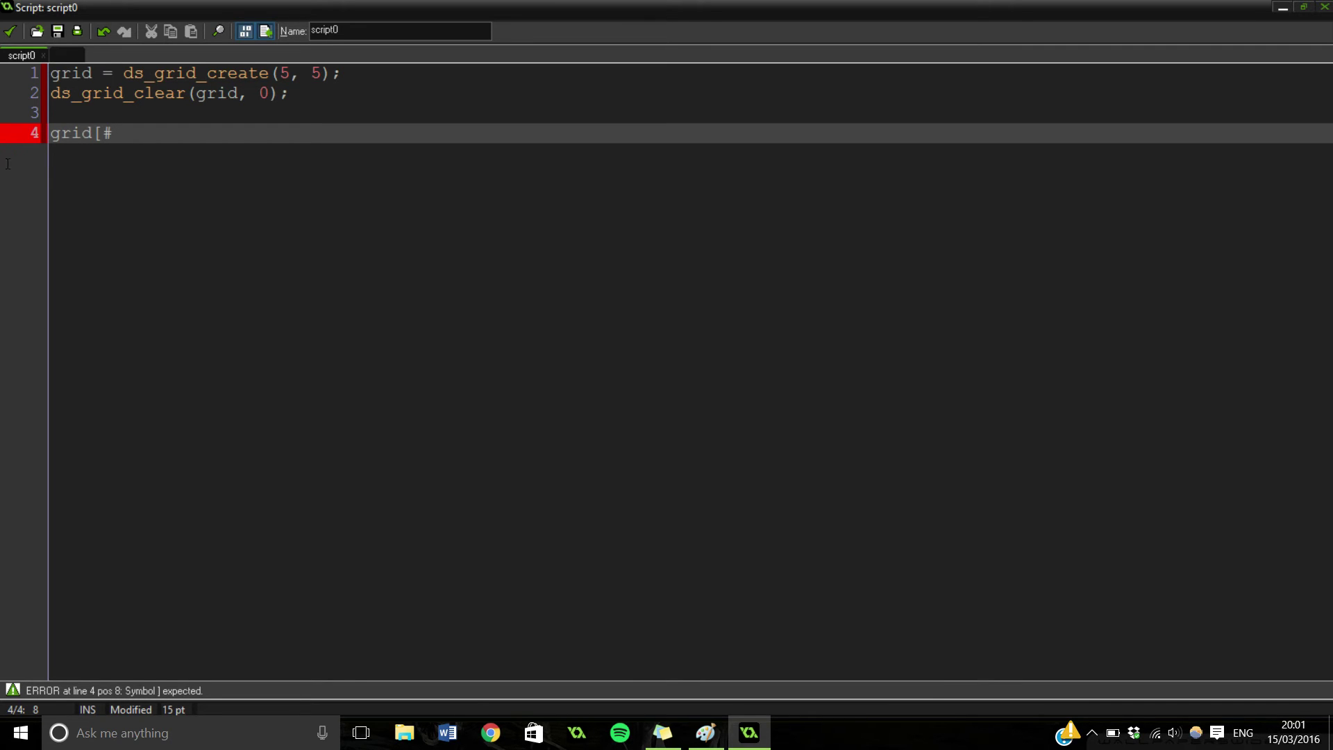
{"action": "left_click", "coordinate": [705, 733]}
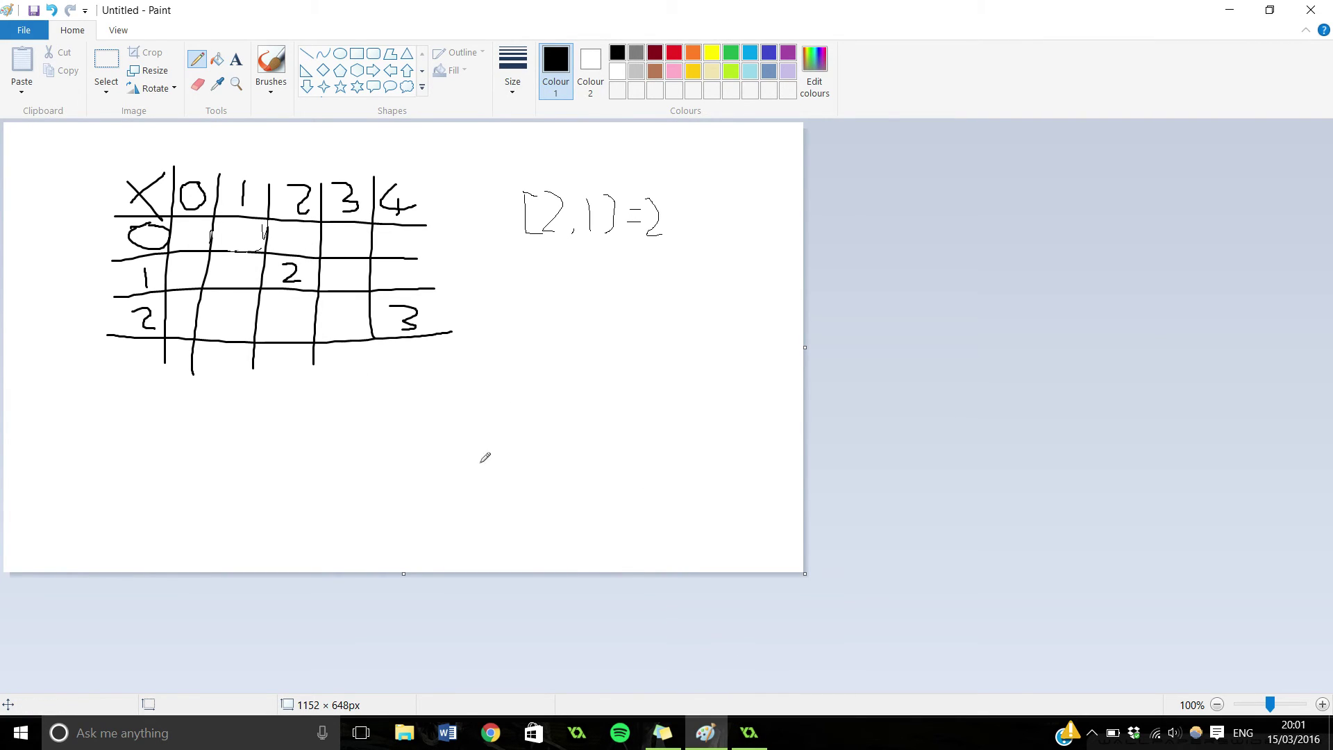
Step: Complete line 4 as grid[# 2, 1] = 2, comparing it with the Paint note
{"action": "left_click", "coordinate": [749, 733]}
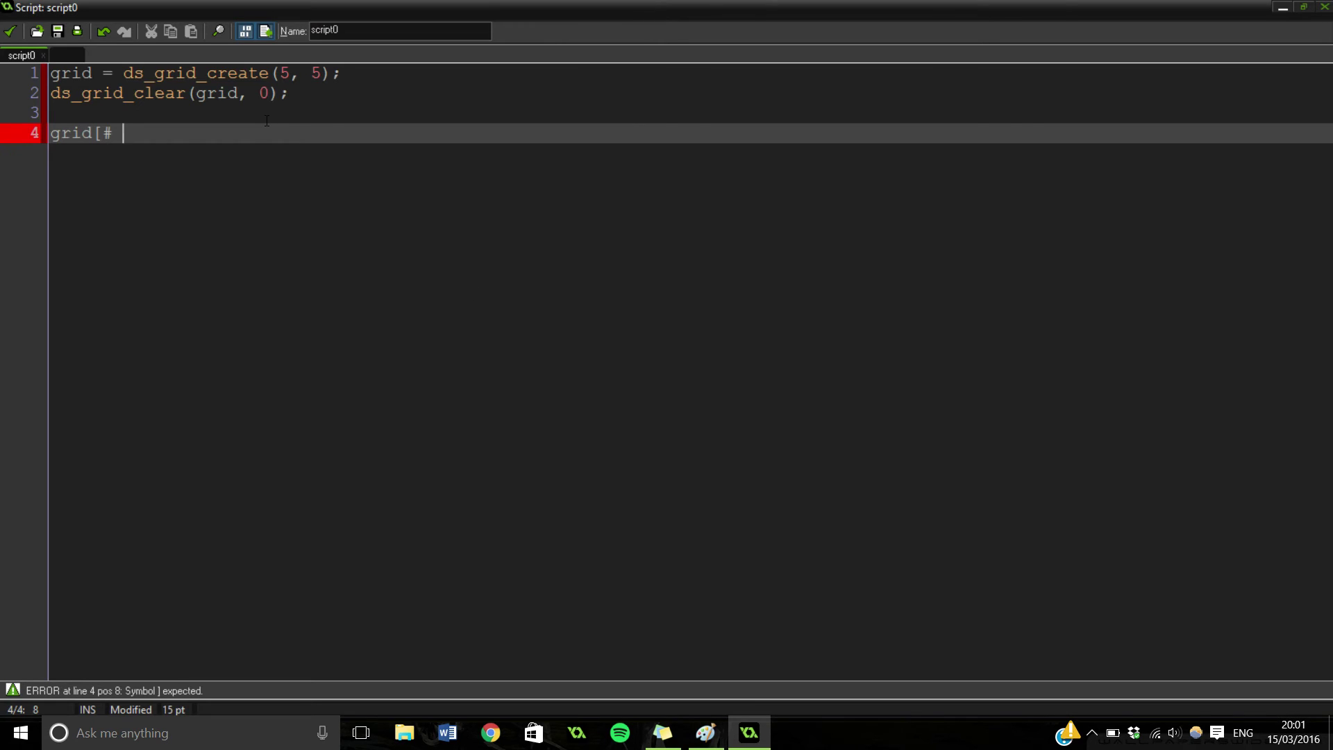
{"action": "type", "text": "2, 1"}
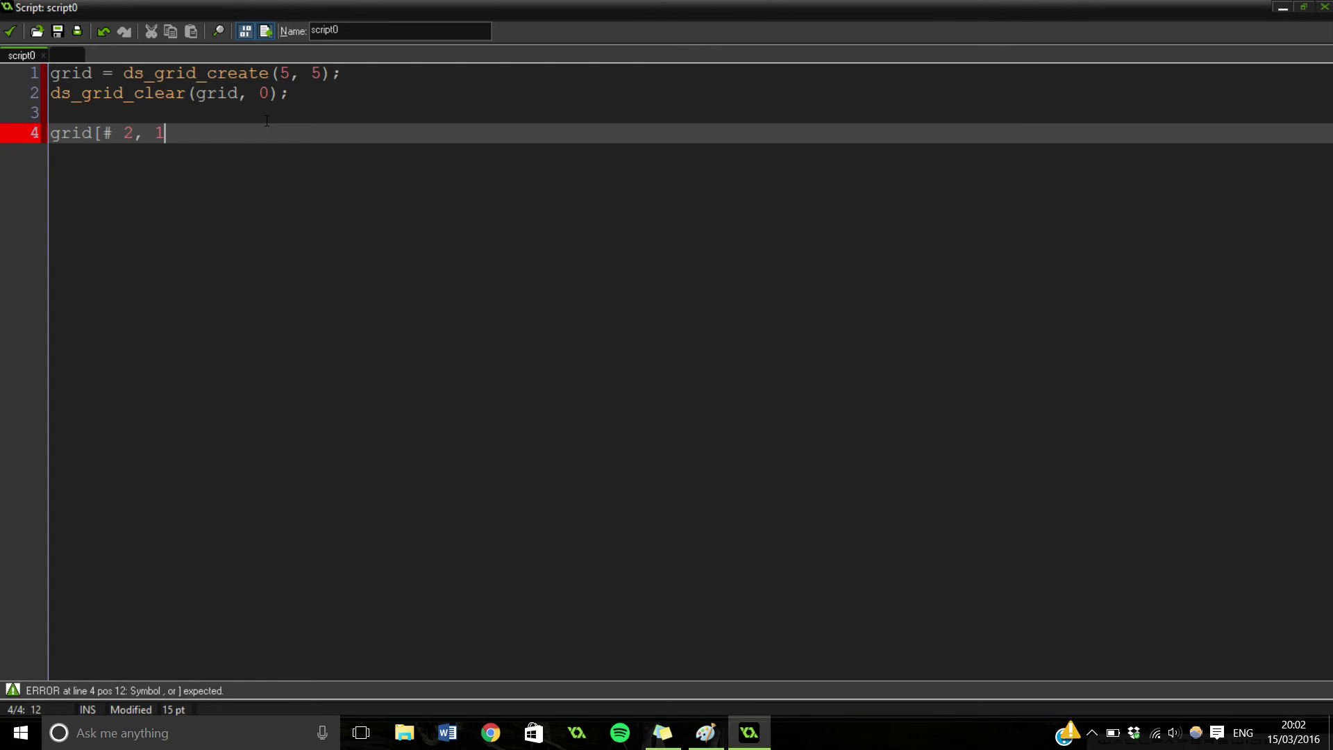
{"action": "type", "text": "]"}
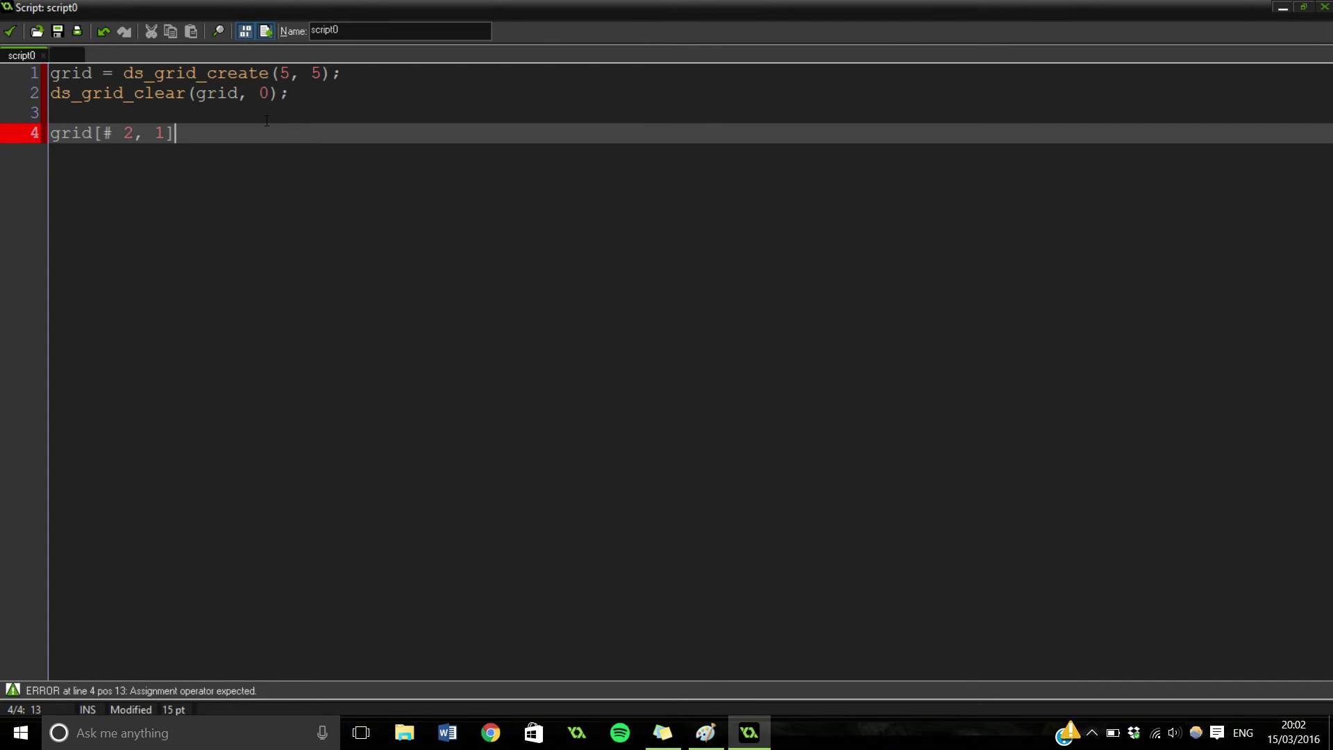
{"action": "type", "text": " = "}
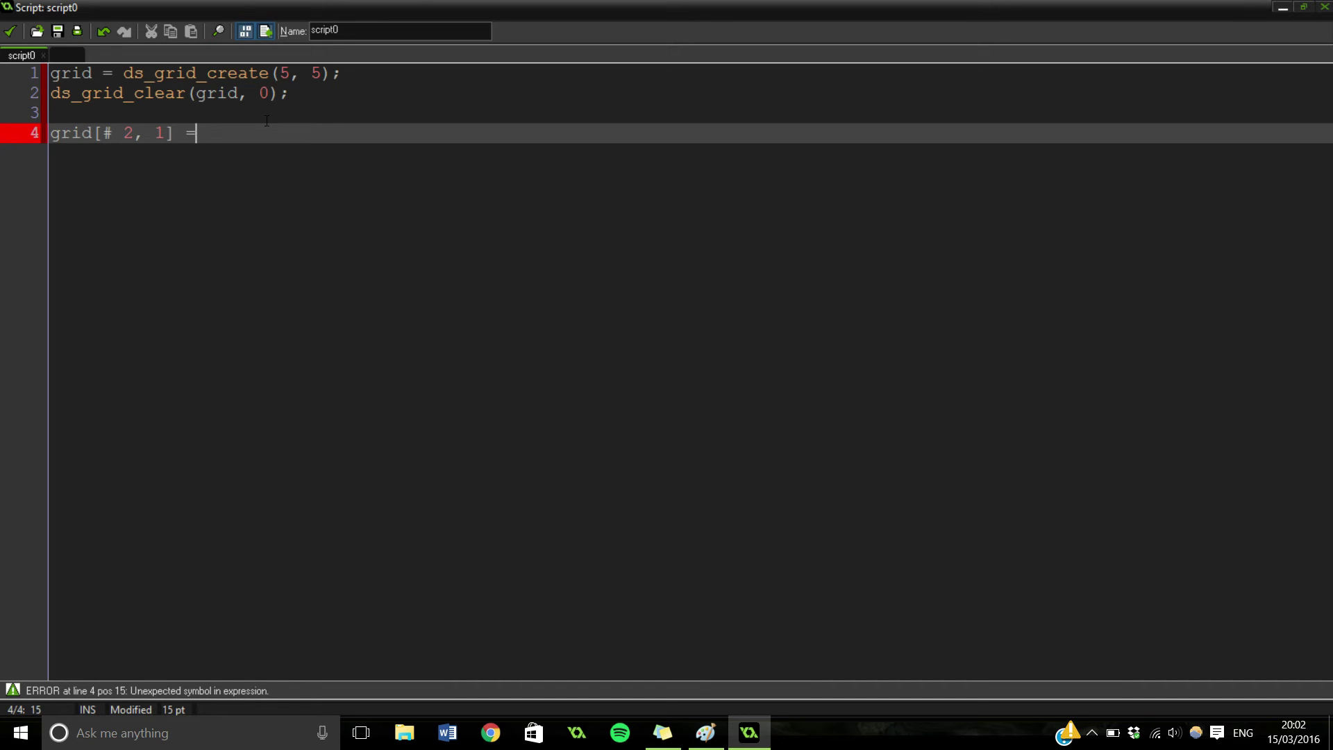
{"action": "type", "text": "2"}
{"action": "left_click", "coordinate": [706, 733]}
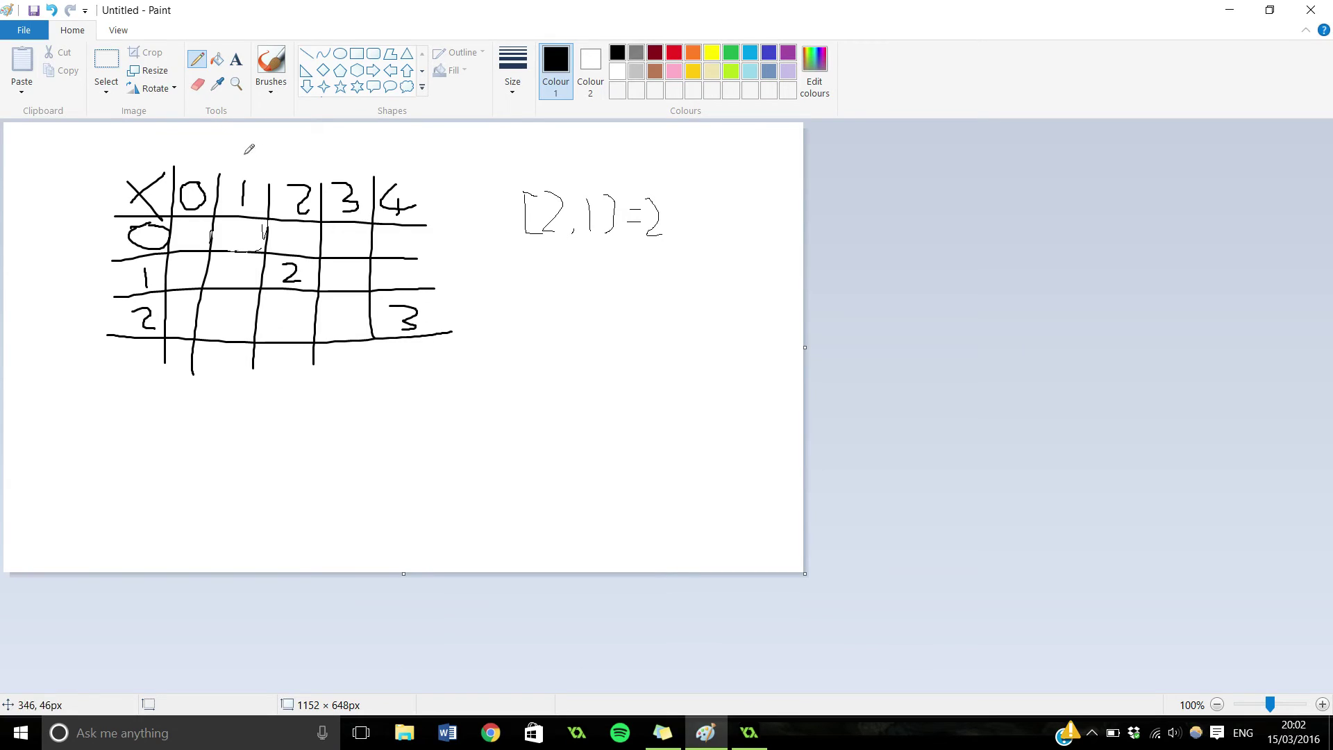
{"action": "left_click", "coordinate": [749, 732]}
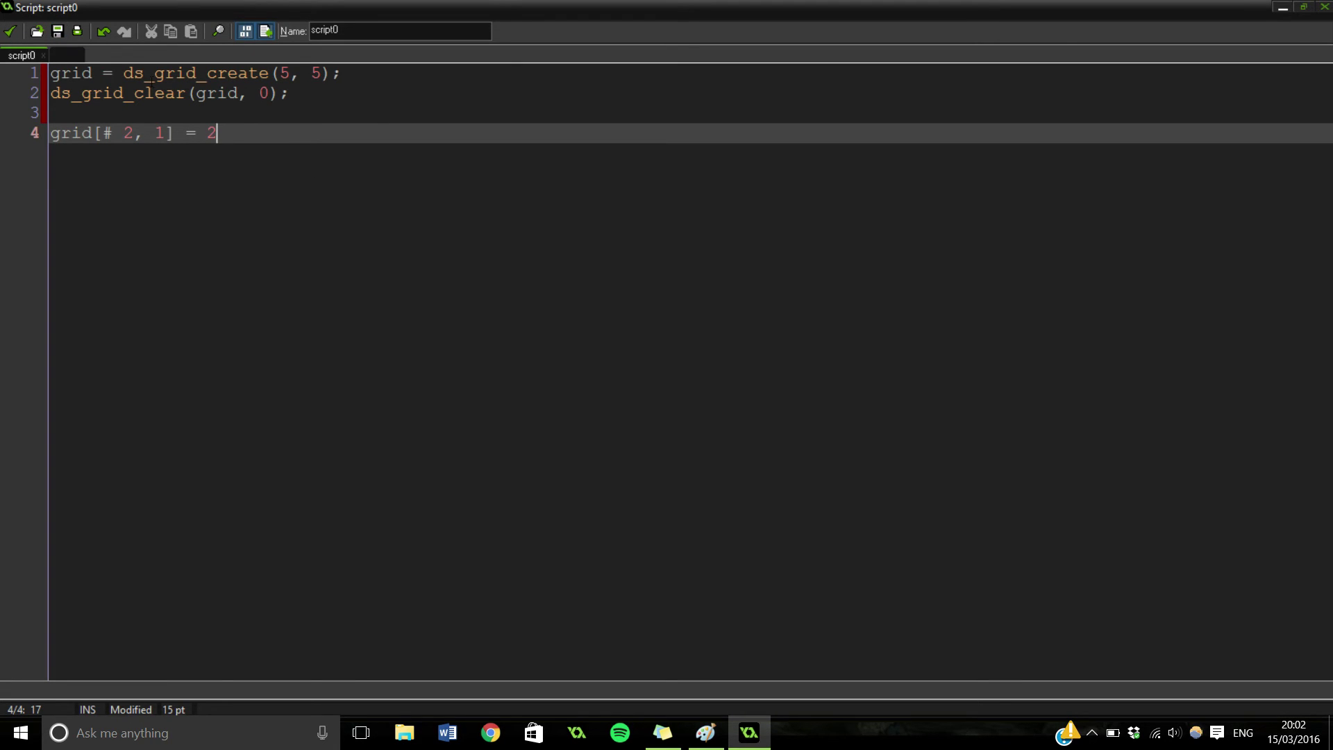
{"action": "left_click_drag", "start_coordinate": [217, 132], "coordinate": [19, 132]}
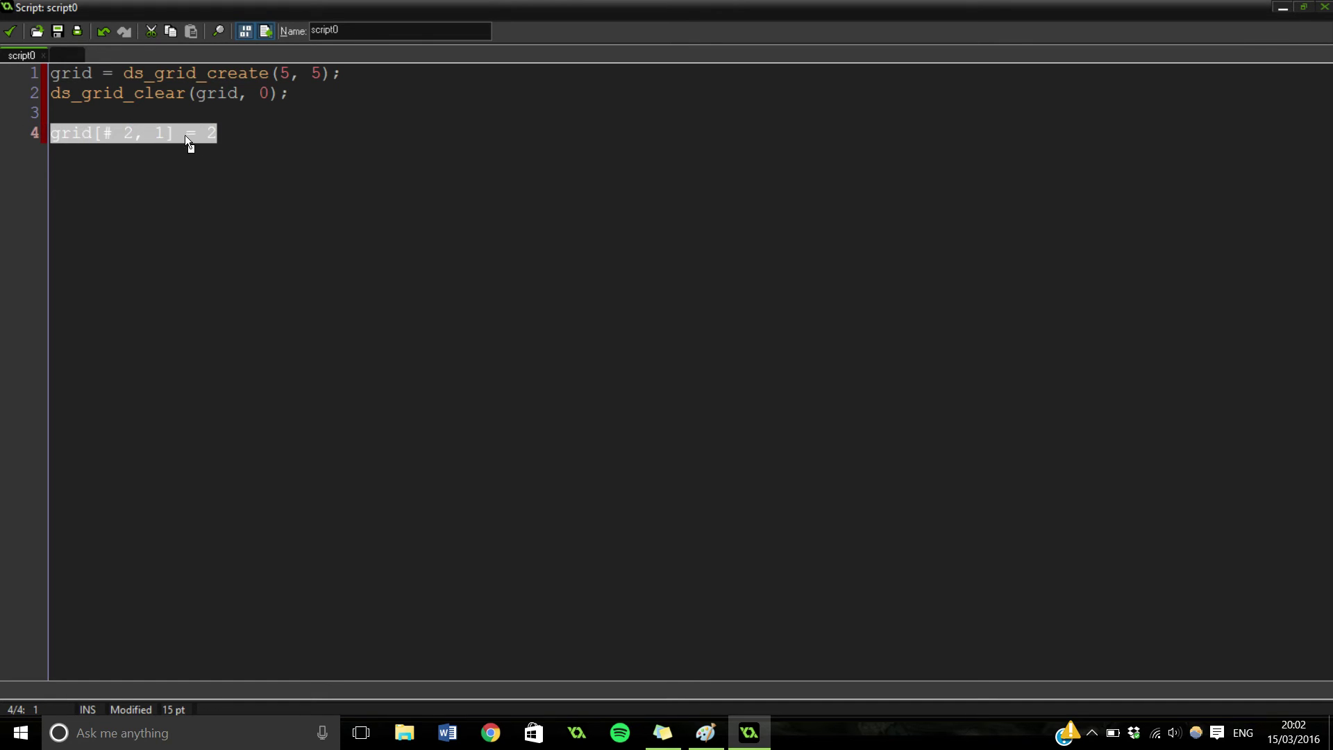
{"action": "left_click", "coordinate": [212, 133]}
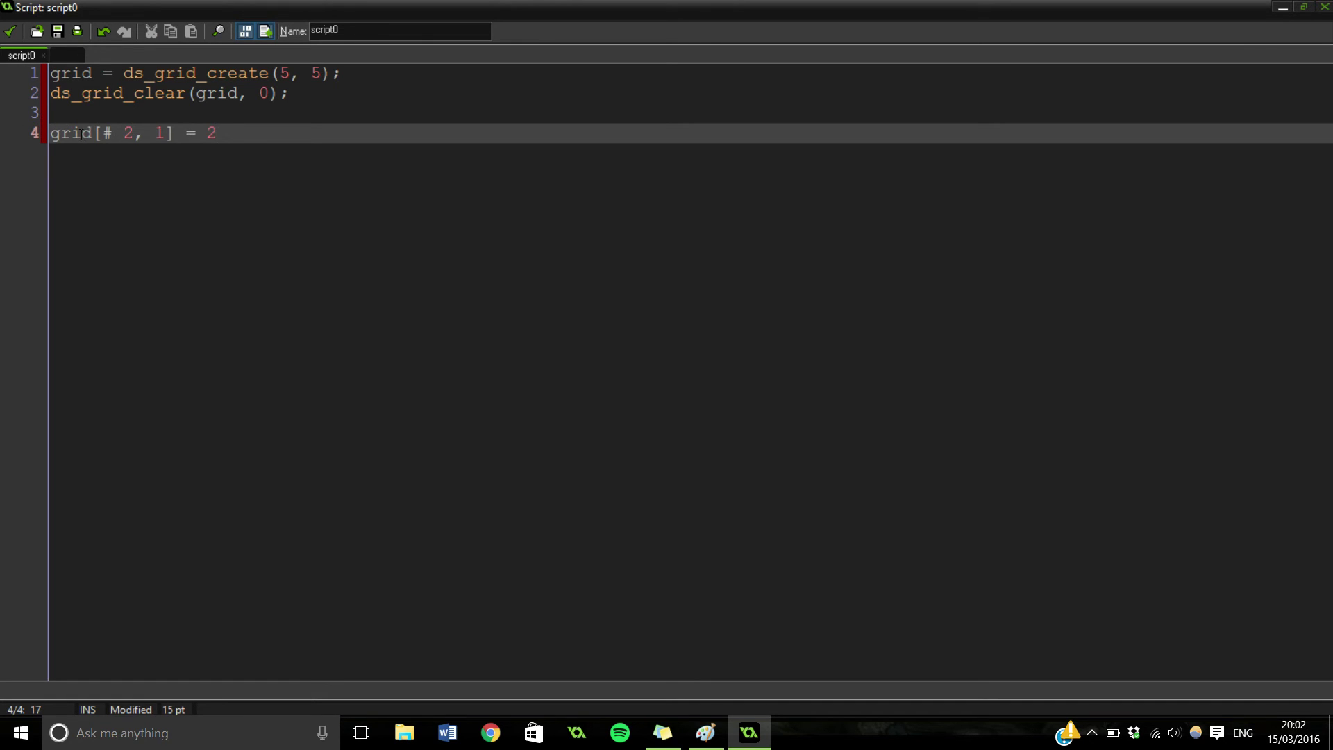
Step: Circle the 2 in the sketch's column 2, row 1 cell with a freehand loop
{"action": "double_click", "coordinate": [127, 132]}
{"action": "left_click", "coordinate": [705, 732]}
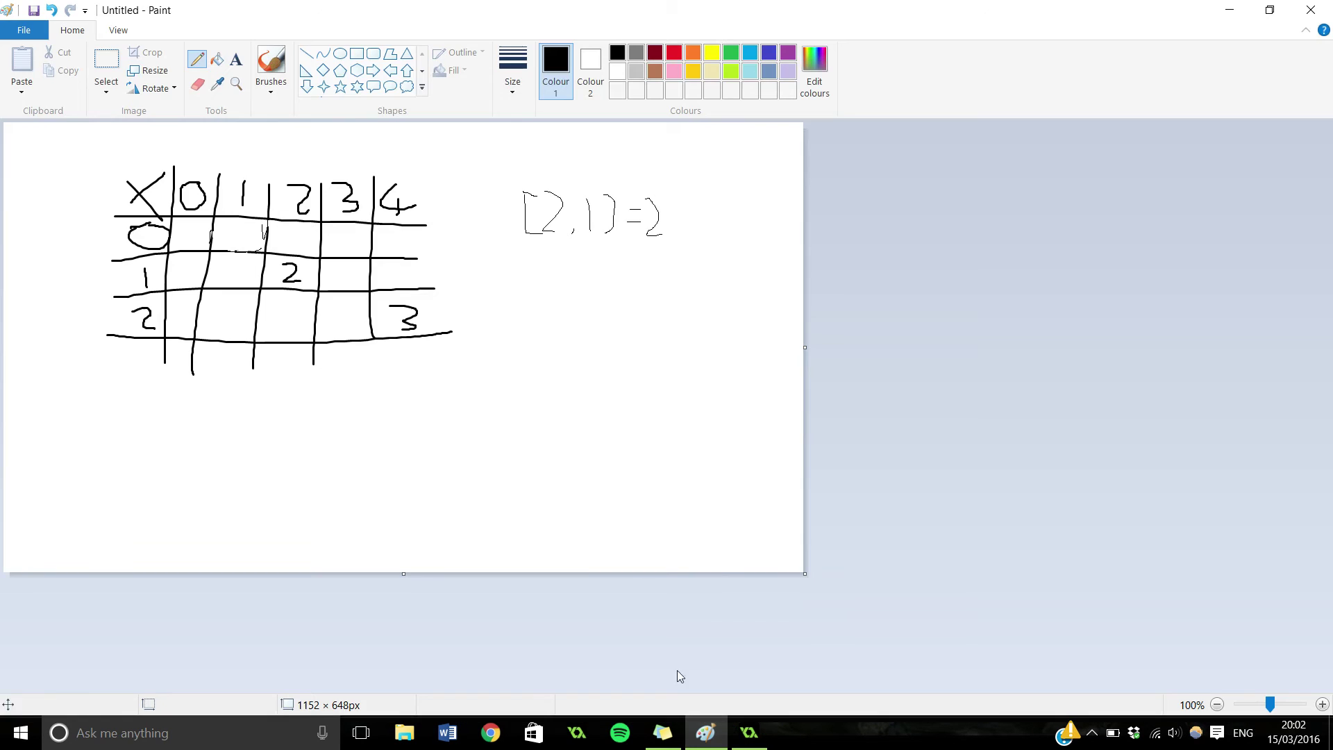
{"action": "mouse_move", "coordinate": [274, 263]}
{"action": "left_mouse_down"}
{"action": "mouse_move", "coordinate": [305, 290]}
{"action": "mouse_move", "coordinate": [290, 250]}
{"action": "left_mouse_up"}
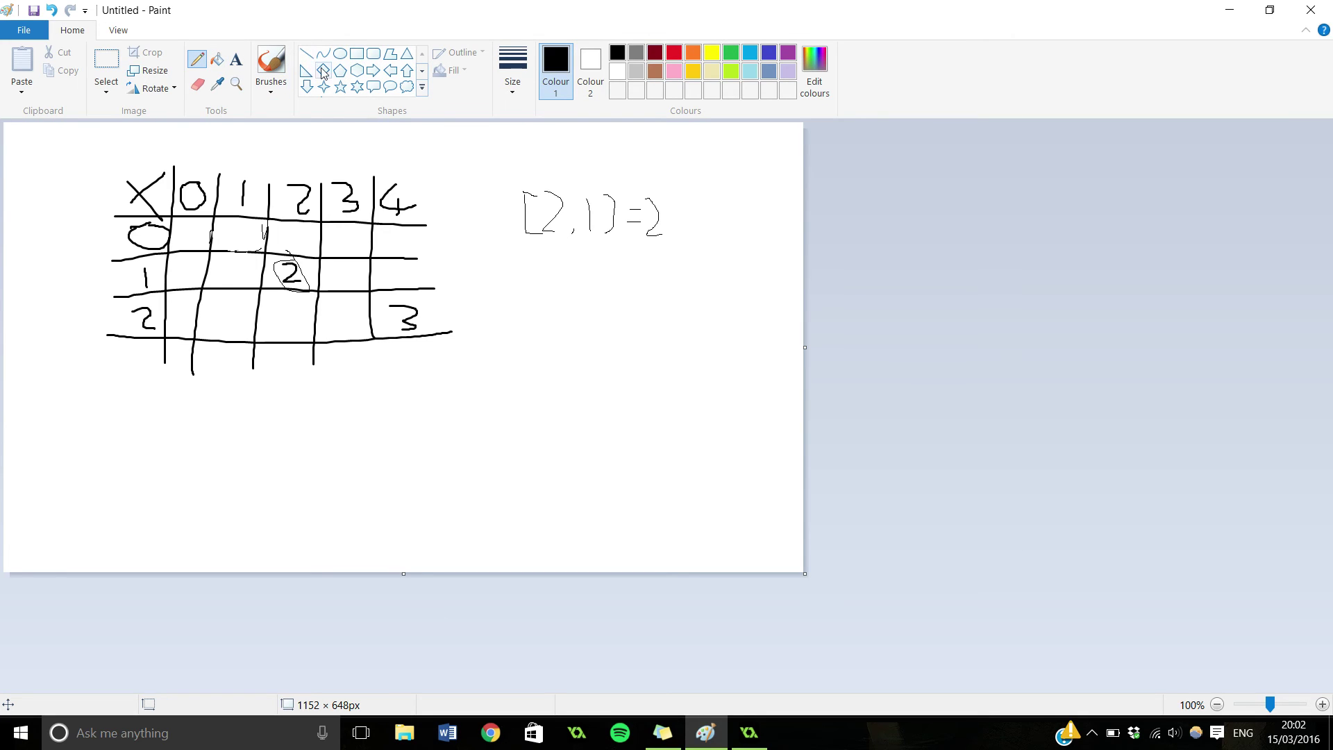
Step: Draw a second grid below the note with four vertical and three horizontal straight lines
{"action": "left_click", "coordinate": [306, 53]}
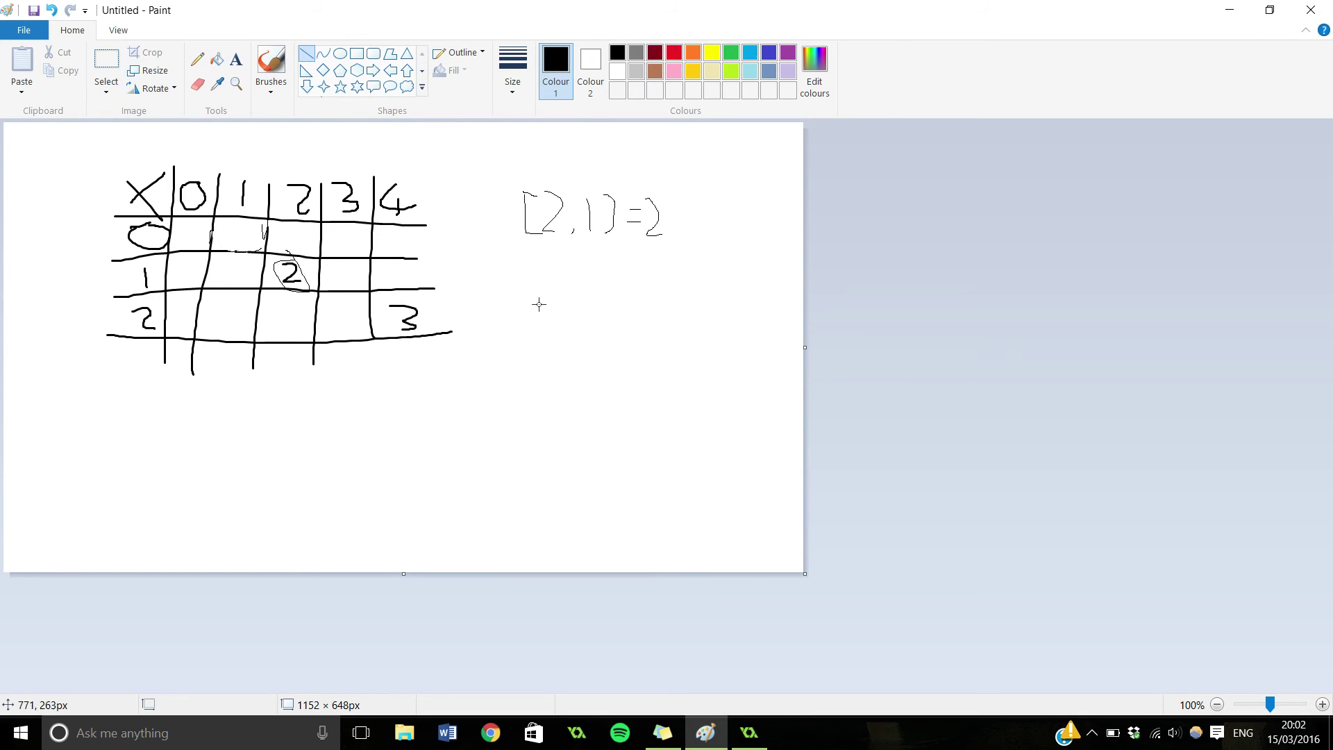
{"action": "left_click_drag", "start_coordinate": [539, 304], "coordinate": [565, 472]}
{"action": "left_click_drag", "start_coordinate": [590, 303], "coordinate": [612, 477]}
{"action": "left_click_drag", "start_coordinate": [646, 311], "coordinate": [660, 466]}
{"action": "left_click_drag", "start_coordinate": [691, 311], "coordinate": [698, 486]}
{"action": "left_click_drag", "start_coordinate": [502, 360], "coordinate": [756, 369]}
{"action": "left_click_drag", "start_coordinate": [504, 401], "coordinate": [760, 409]}
{"action": "mouse_move", "coordinate": [513, 443]}
{"action": "left_mouse_down"}
{"action": "mouse_move", "coordinate": [744, 461]}
{"action": "mouse_move", "coordinate": [762, 446]}
{"action": "left_mouse_up"}
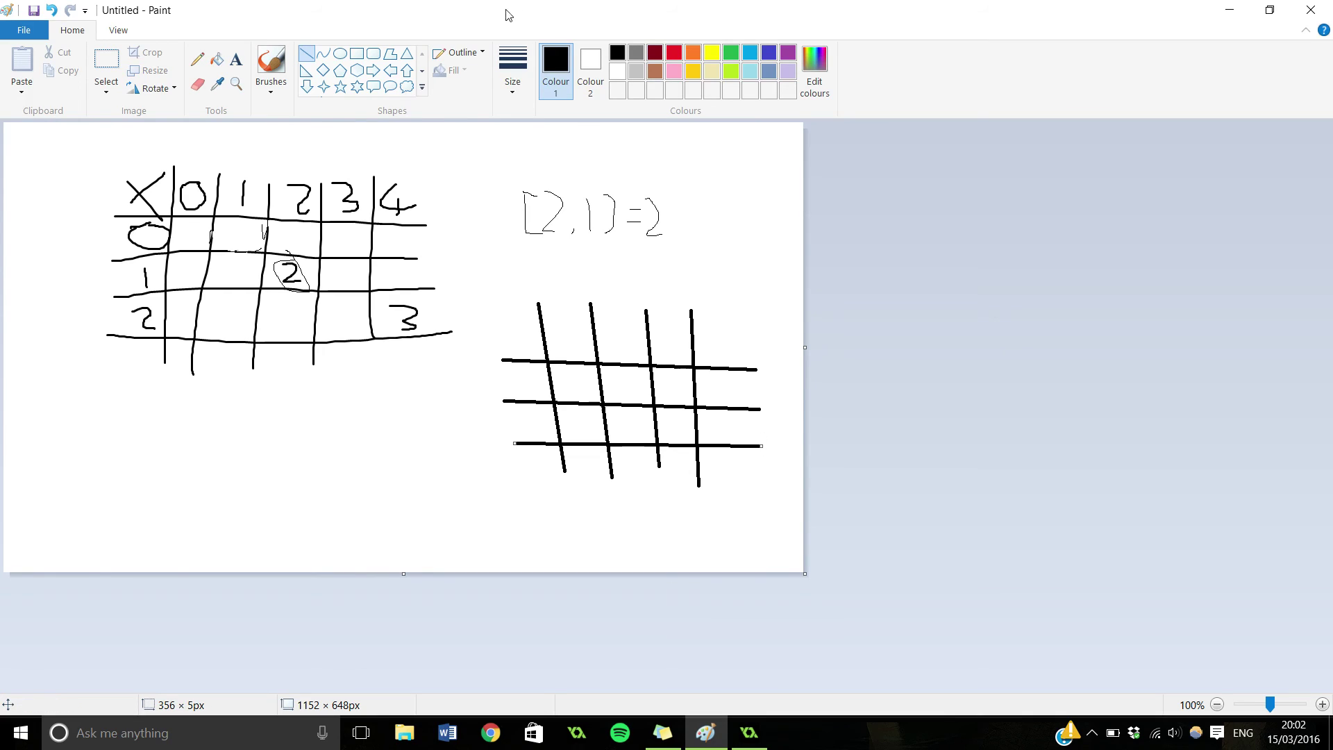
Step: Fill the new grid's three top-row cells lime green and the three bottom-row cells brown
{"action": "left_click", "coordinate": [216, 59]}
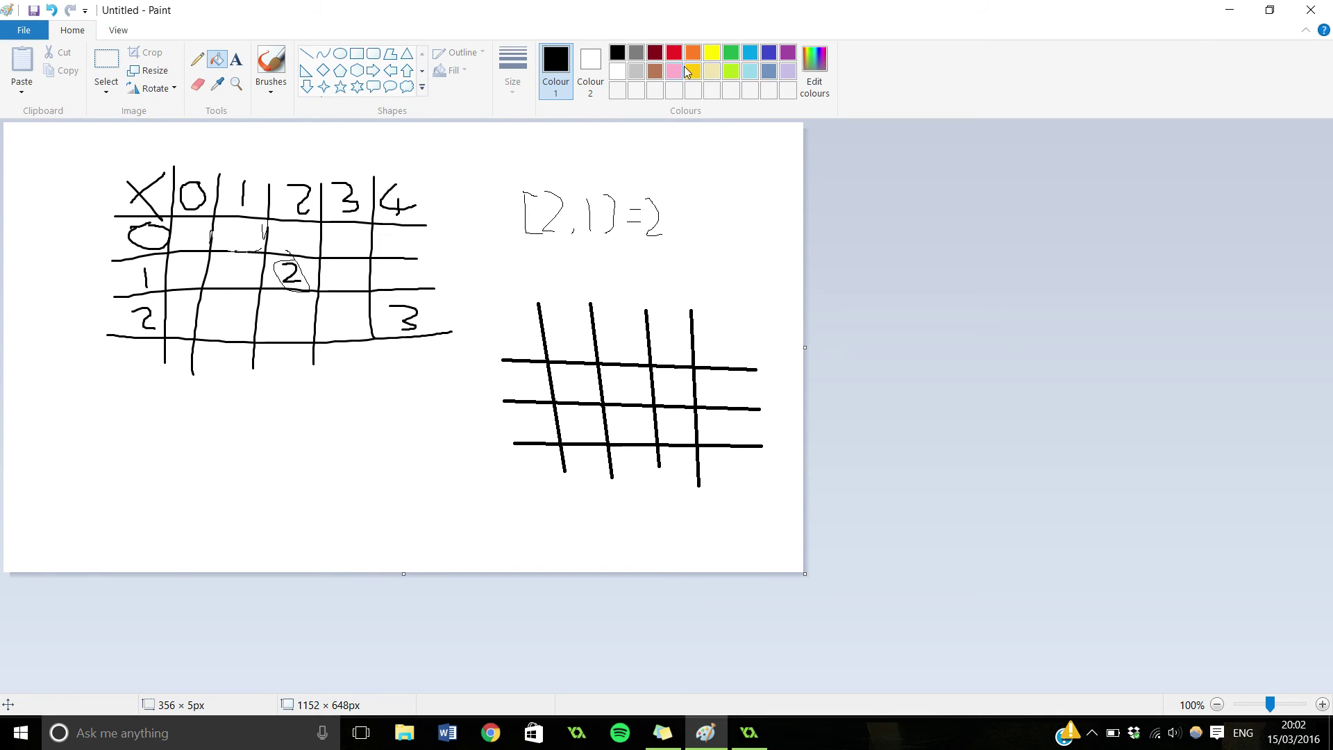
{"action": "left_click", "coordinate": [731, 70]}
{"action": "left_click", "coordinate": [581, 331]}
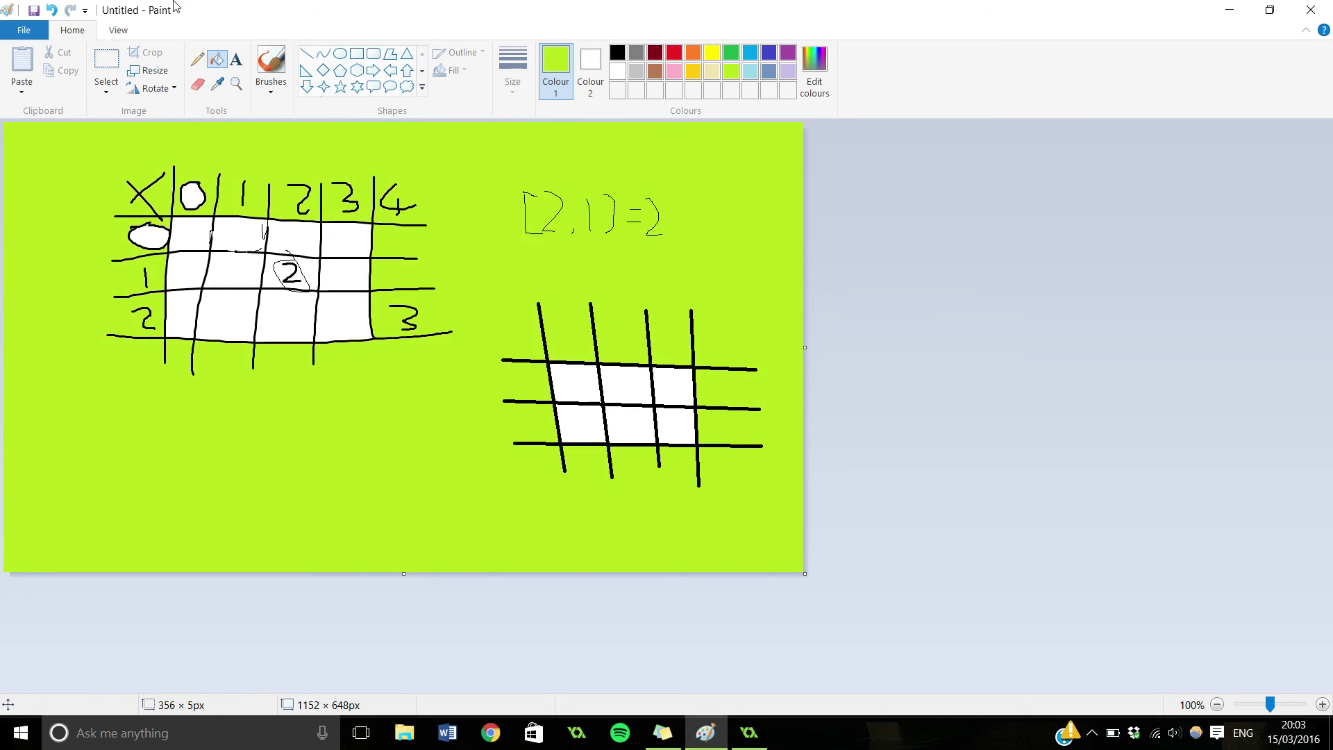
{"action": "key", "text": "ctrl+z"}
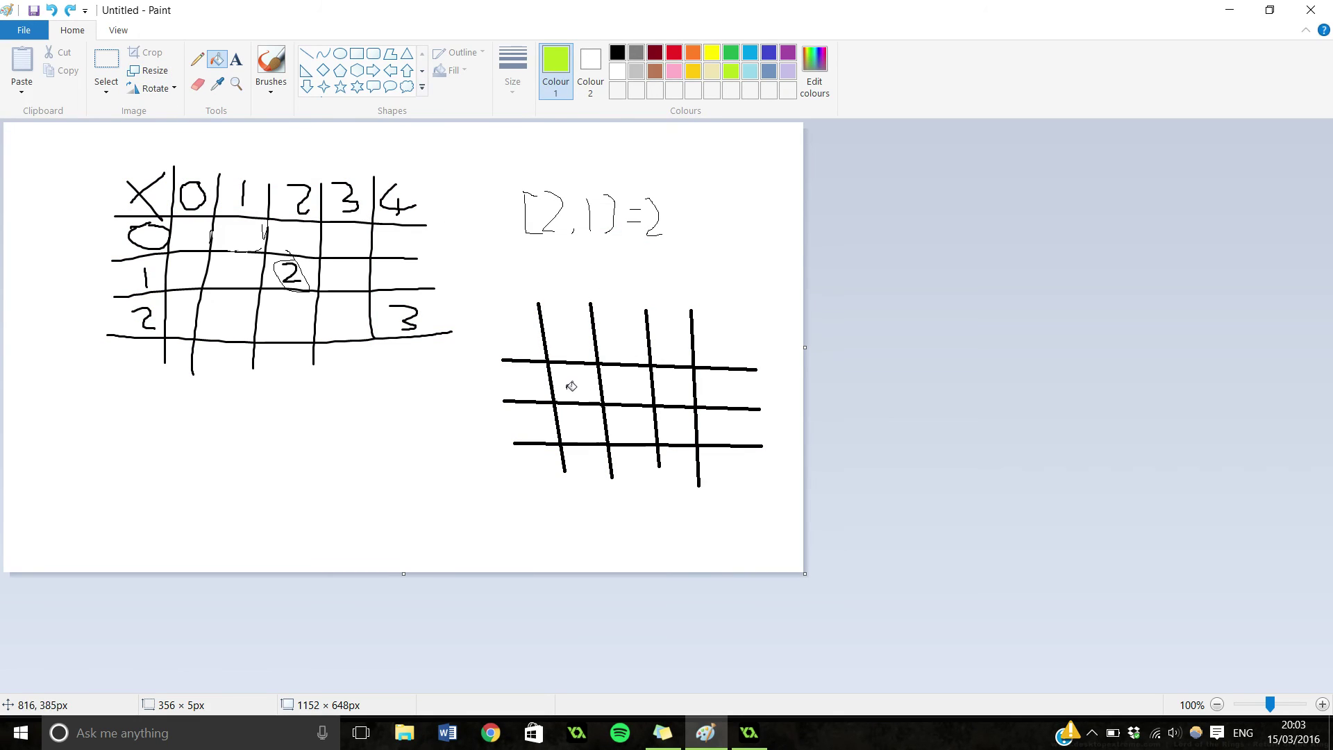
{"action": "left_click", "coordinate": [565, 382]}
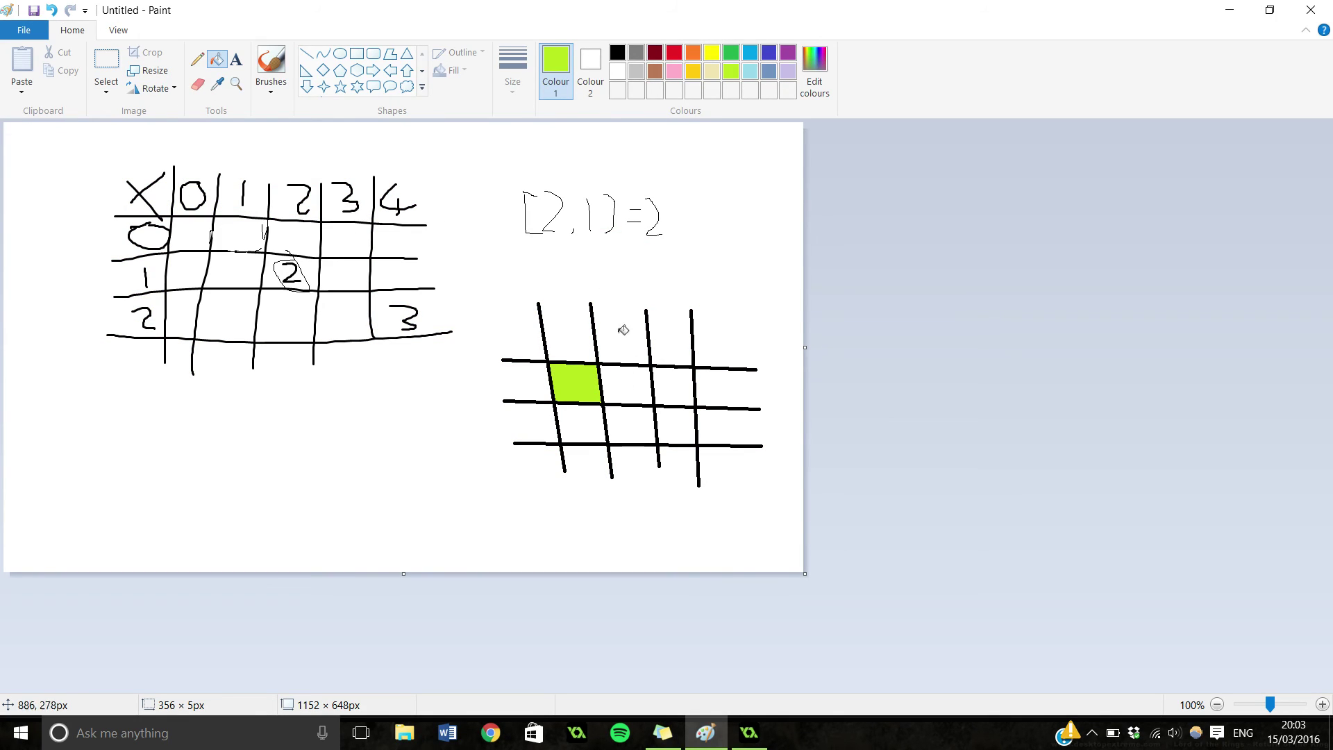
{"action": "left_click", "coordinate": [620, 388]}
{"action": "left_click", "coordinate": [684, 382]}
{"action": "left_click", "coordinate": [657, 71]}
{"action": "left_click", "coordinate": [580, 418]}
{"action": "left_click", "coordinate": [618, 425]}
{"action": "left_click", "coordinate": [676, 436]}
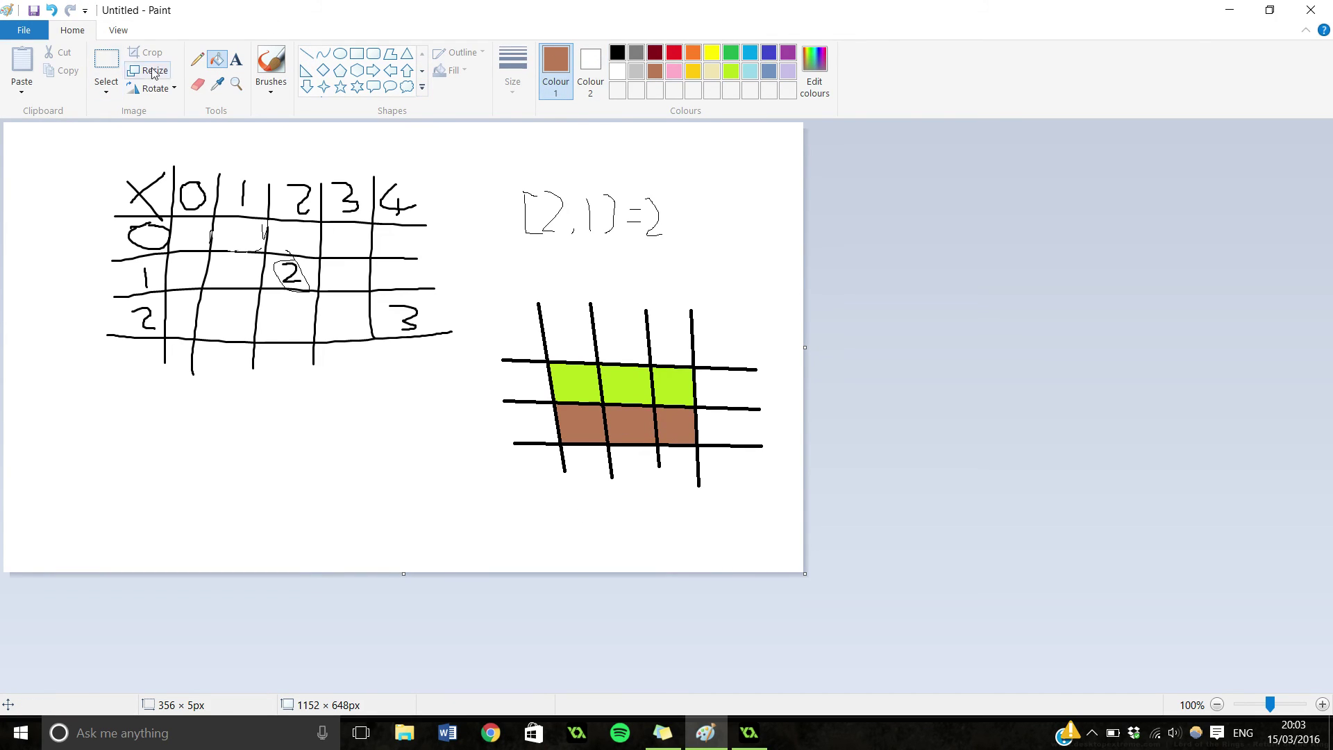
Step: Write column numbers 0 to 4 above the new grid and a G in the left lime cell
{"action": "left_click", "coordinate": [197, 59]}
{"action": "mouse_move", "coordinate": [508, 263]}
{"action": "left_mouse_down"}
{"action": "mouse_move", "coordinate": [505, 292]}
{"action": "mouse_move", "coordinate": [563, 272]}
{"action": "mouse_move", "coordinate": [568, 291]}
{"action": "mouse_move", "coordinate": [627, 275]}
{"action": "mouse_move", "coordinate": [622, 293]}
{"action": "mouse_move", "coordinate": [670, 290]}
{"action": "mouse_move", "coordinate": [672, 302]}
{"action": "left_mouse_up"}
{"action": "mouse_move", "coordinate": [480, 266]}
{"action": "left_mouse_down"}
{"action": "mouse_move", "coordinate": [466, 285]}
{"action": "mouse_move", "coordinate": [474, 270]}
{"action": "left_mouse_up"}
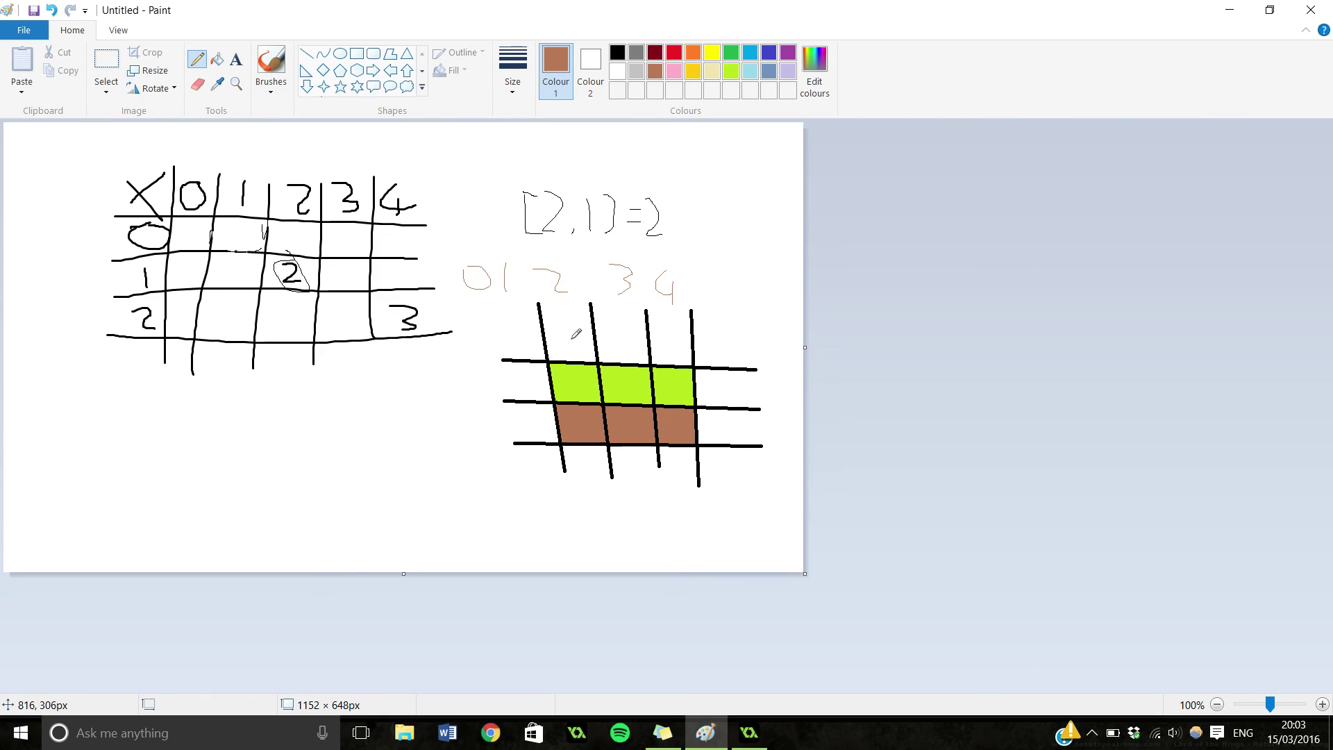
{"action": "mouse_move", "coordinate": [582, 374]}
{"action": "left_mouse_down"}
{"action": "mouse_move", "coordinate": [590, 393]}
{"action": "mouse_move", "coordinate": [579, 389]}
{"action": "mouse_move", "coordinate": [633, 386]}
{"action": "left_mouse_up"}
Step: End line 4 with a semicolon so it reads grid[# 2, 1] = 2;
{"action": "left_click", "coordinate": [748, 732]}
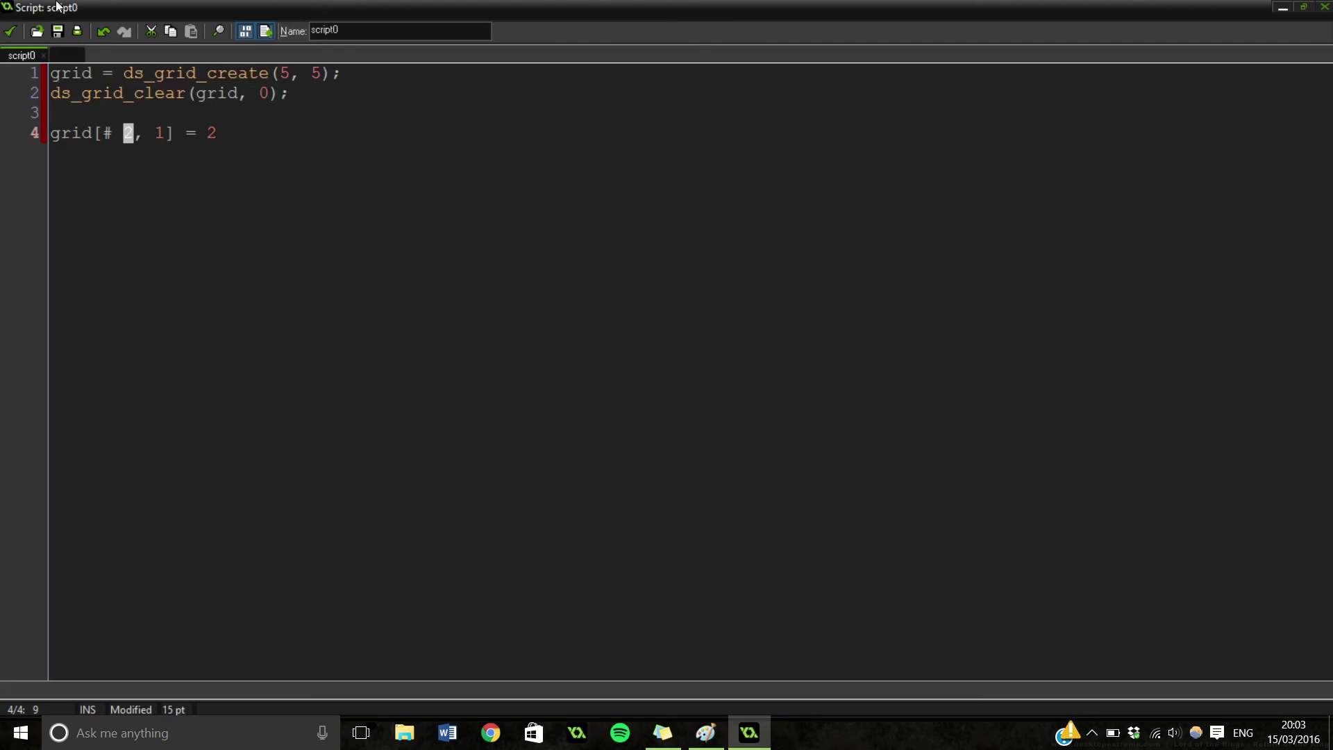
{"action": "left_click", "coordinate": [238, 132]}
{"action": "type", "text": ";"}
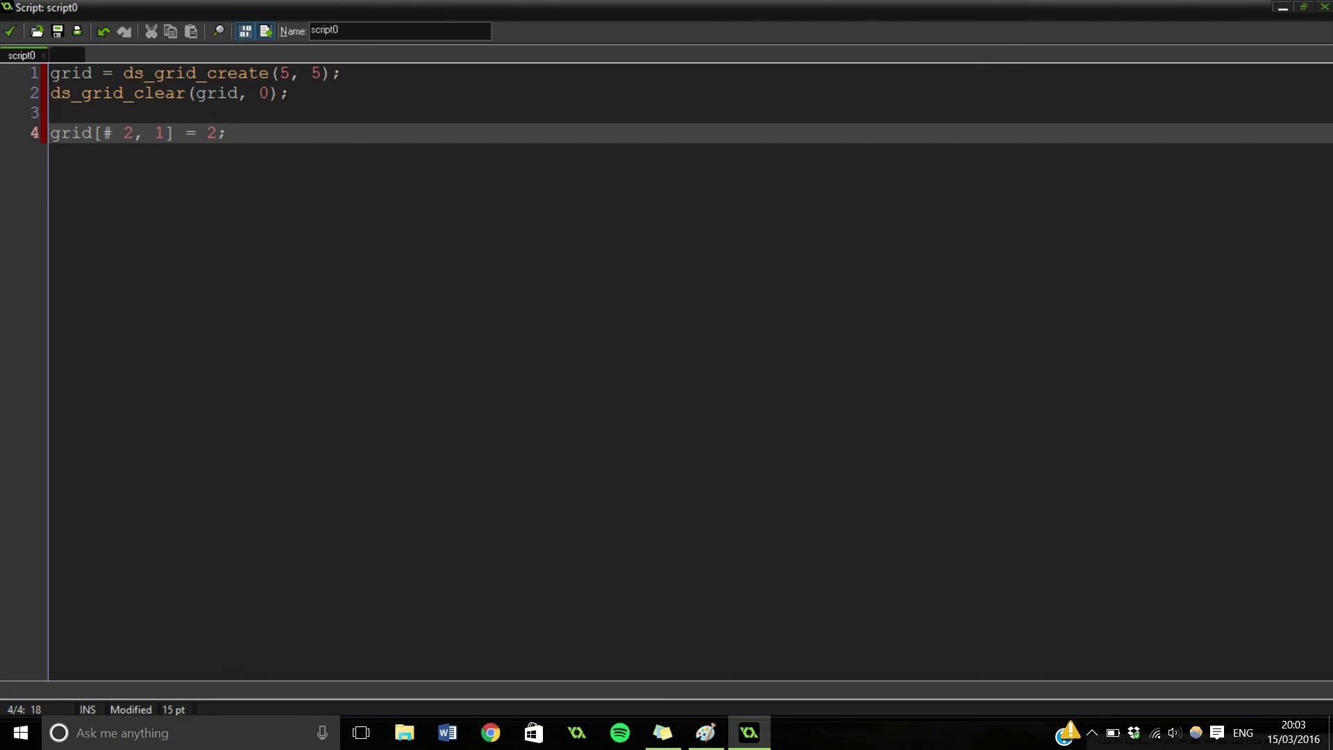